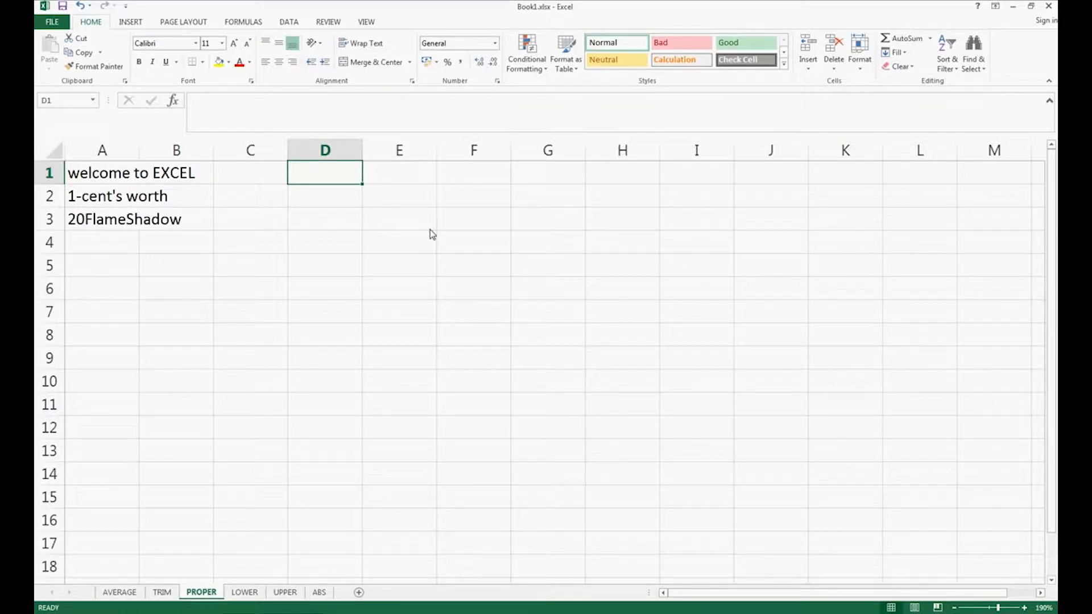
- Enter the formula =PROPER(A1) in cell D1 of the PROPER sheet
{"action": "type", "text": "="}
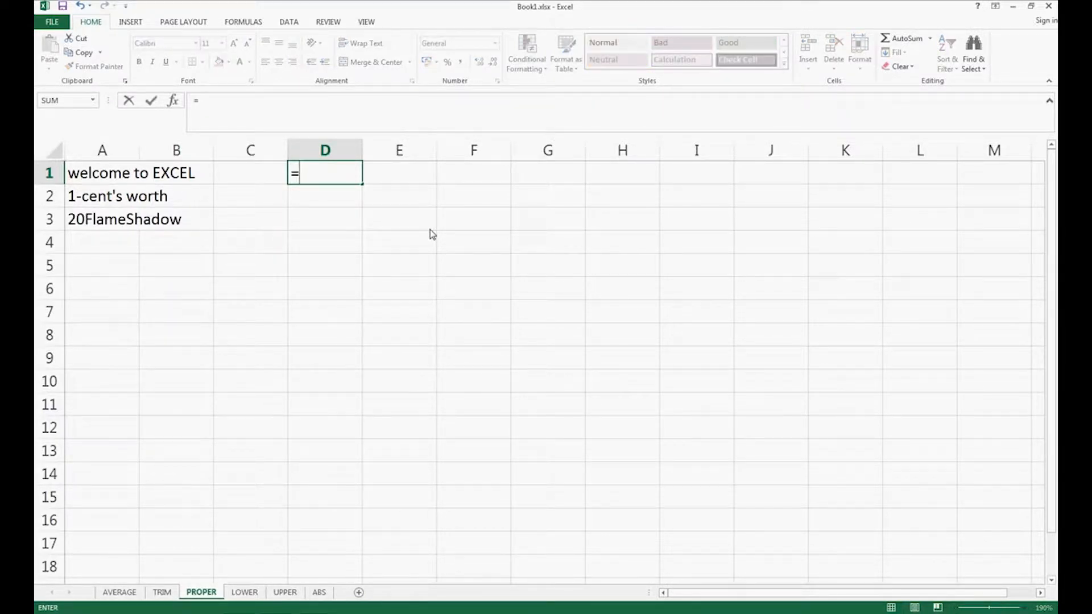
{"action": "type", "text": "PROPER("}
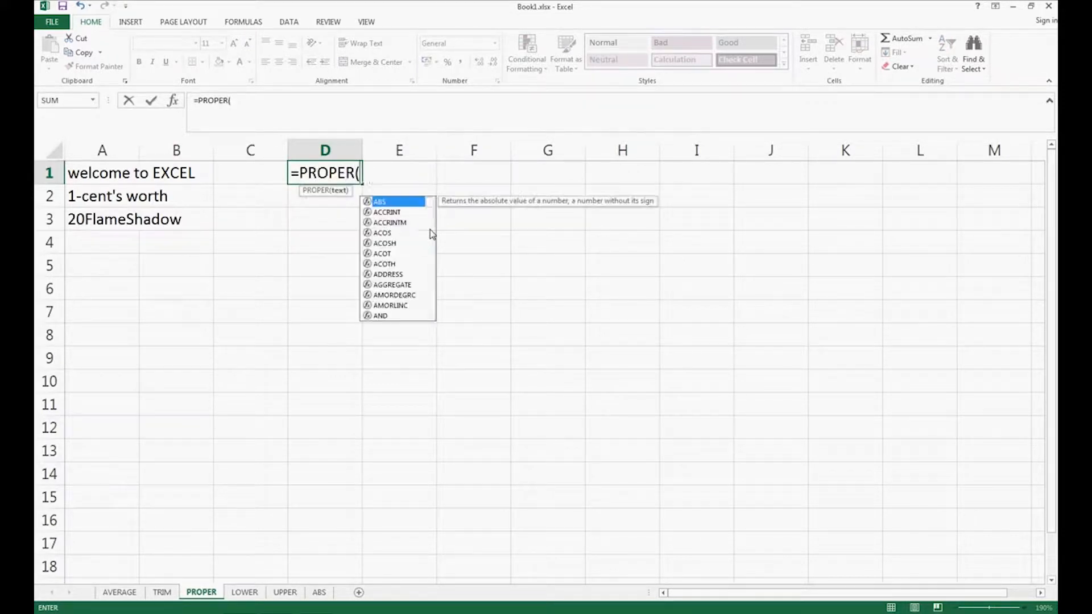
{"action": "type", "text": "A1)"}
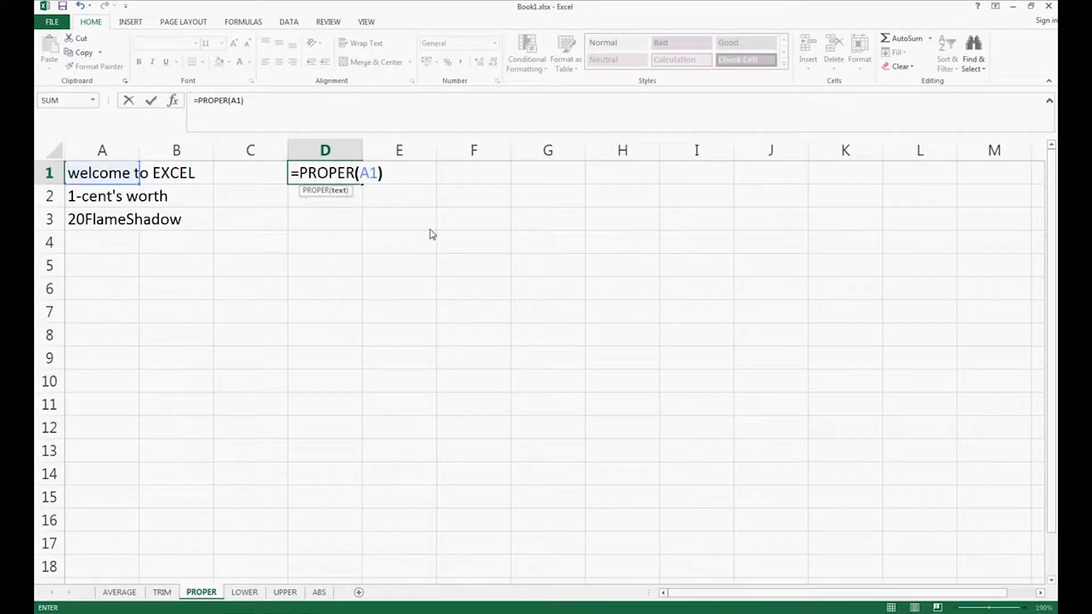
{"action": "key", "text": "Return"}
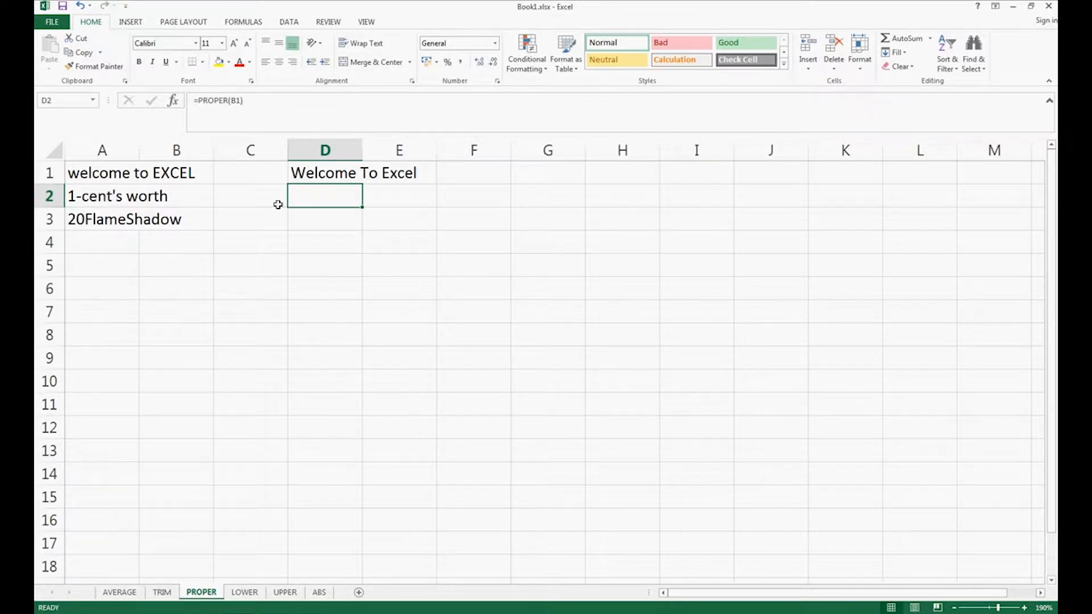
{"action": "type", "text": "PRO"}
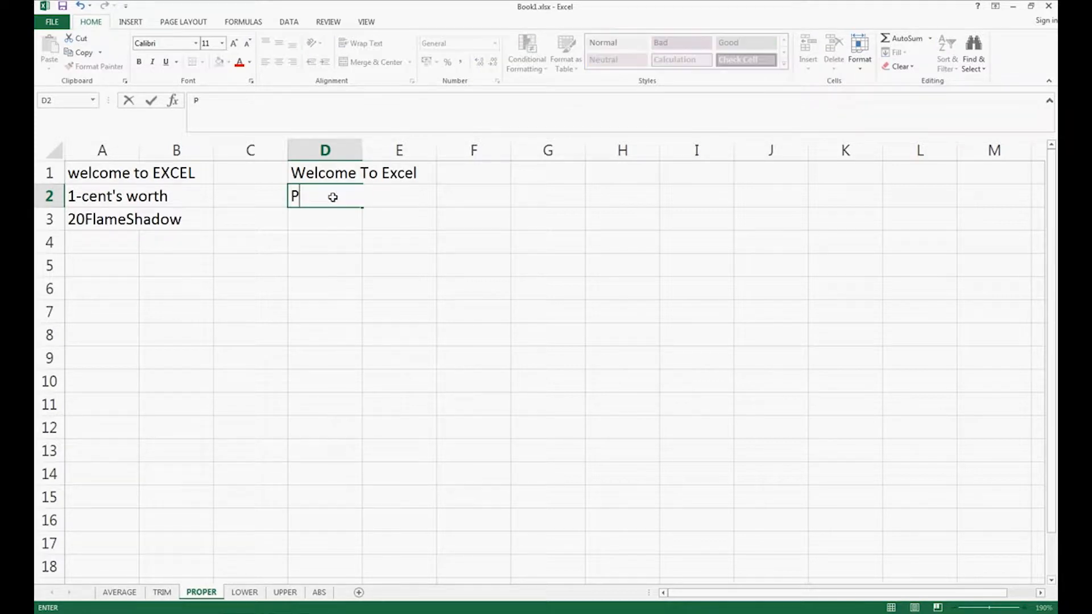
{"action": "key", "text": "BackSpace"}
{"action": "key", "text": "BackSpace"}
{"action": "key", "text": "BackSpace"}
{"action": "type", "text": "-="}
{"action": "key", "text": "BackSpace"}
{"action": "key", "text": "BackSpace"}
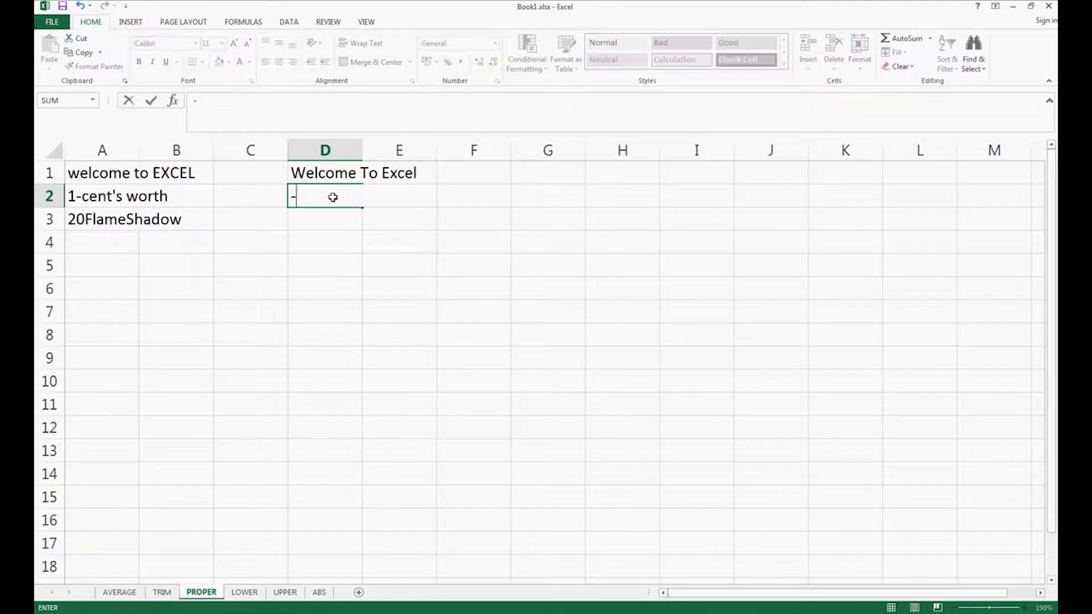
- Enter the formula =PROPER(A2) in cell D2 to capitalize each word of the text in A2
{"action": "type", "text": "=PR"}
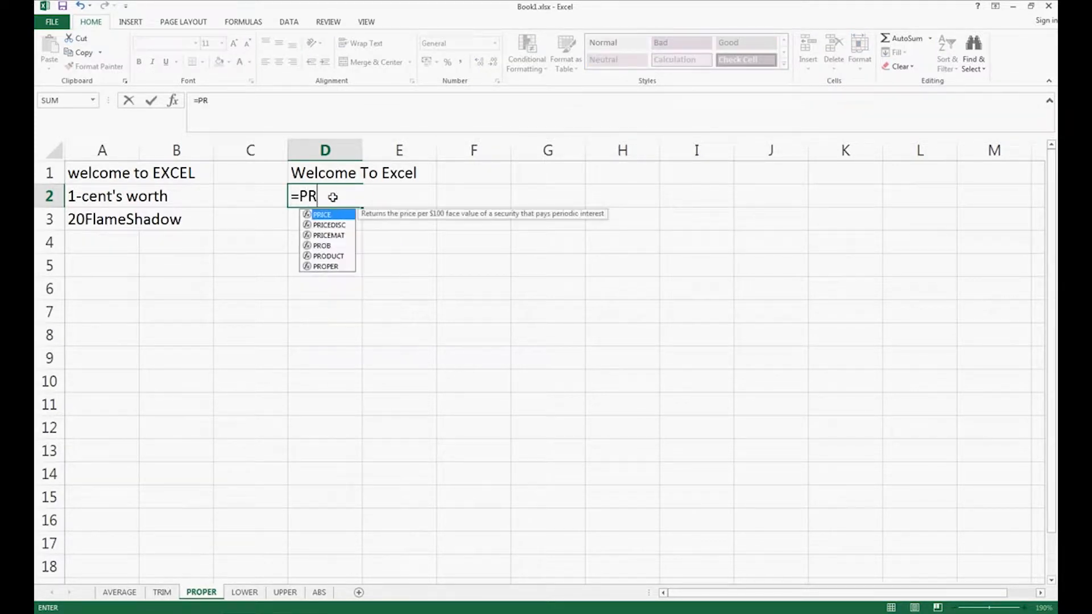
{"action": "type", "text": "OPER("}
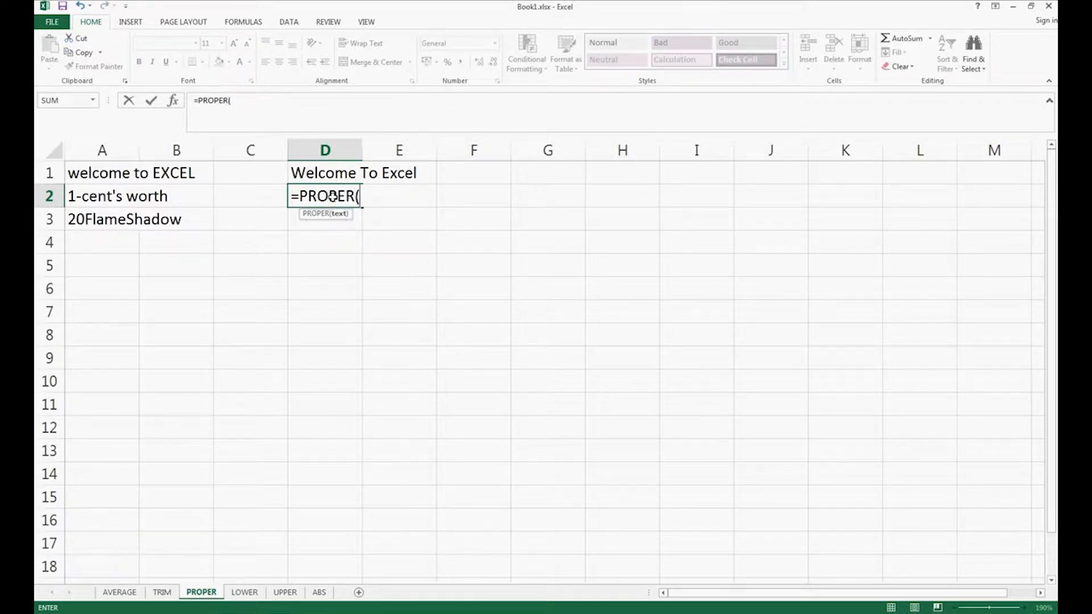
{"action": "type", "text": "A2)"}
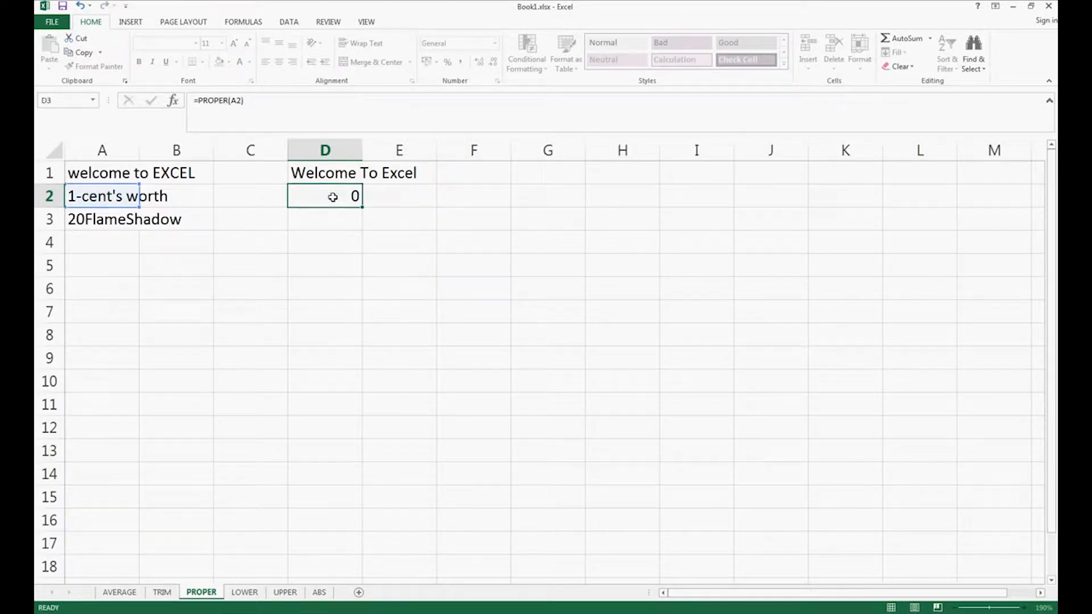
{"action": "key", "text": "Return"}
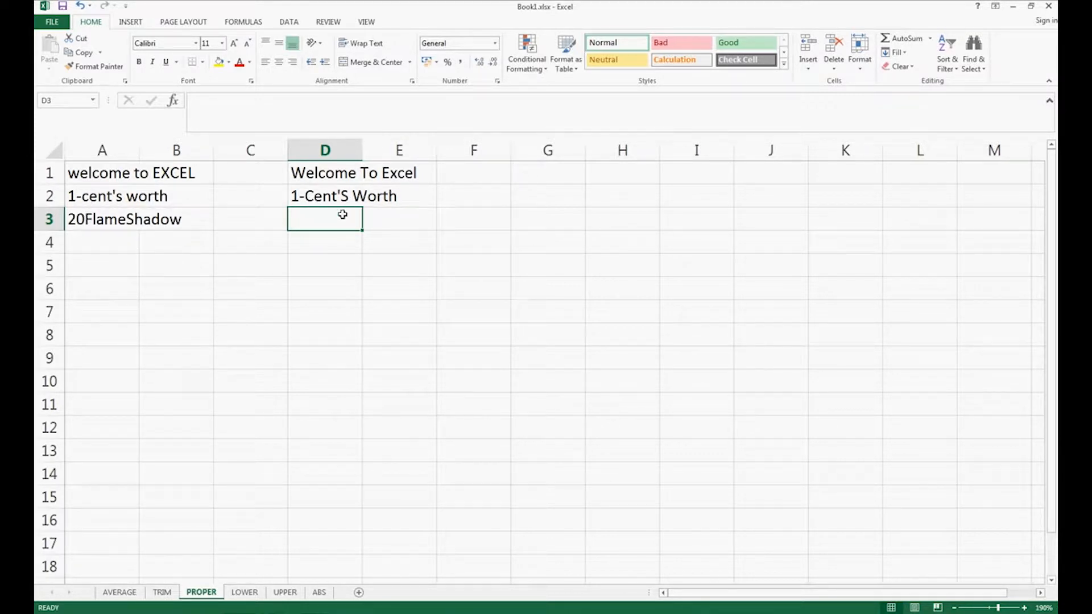
- Enter the formula =PROPER(A3) in cell D3 and compare its output with the source text in A3
{"action": "left_click", "coordinate": [77, 224]}
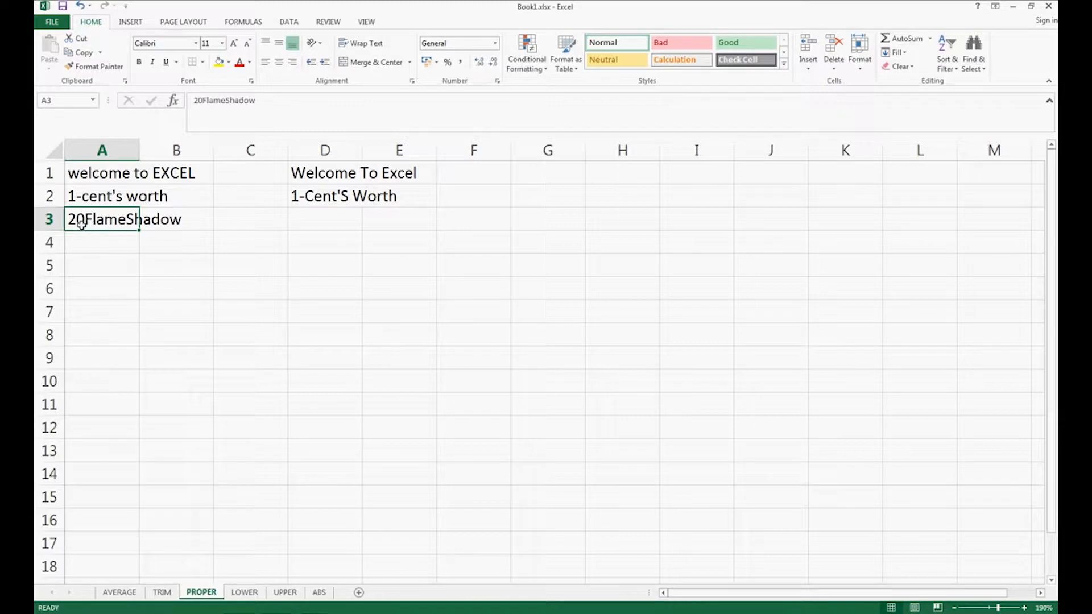
{"action": "left_click", "coordinate": [312, 222]}
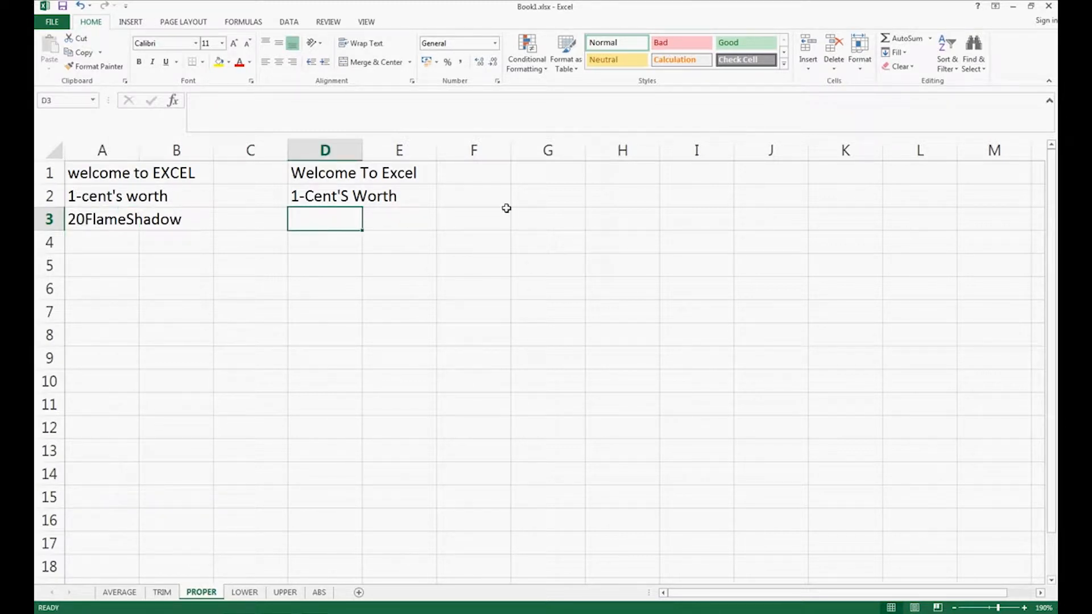
{"action": "type", "text": "=PR"}
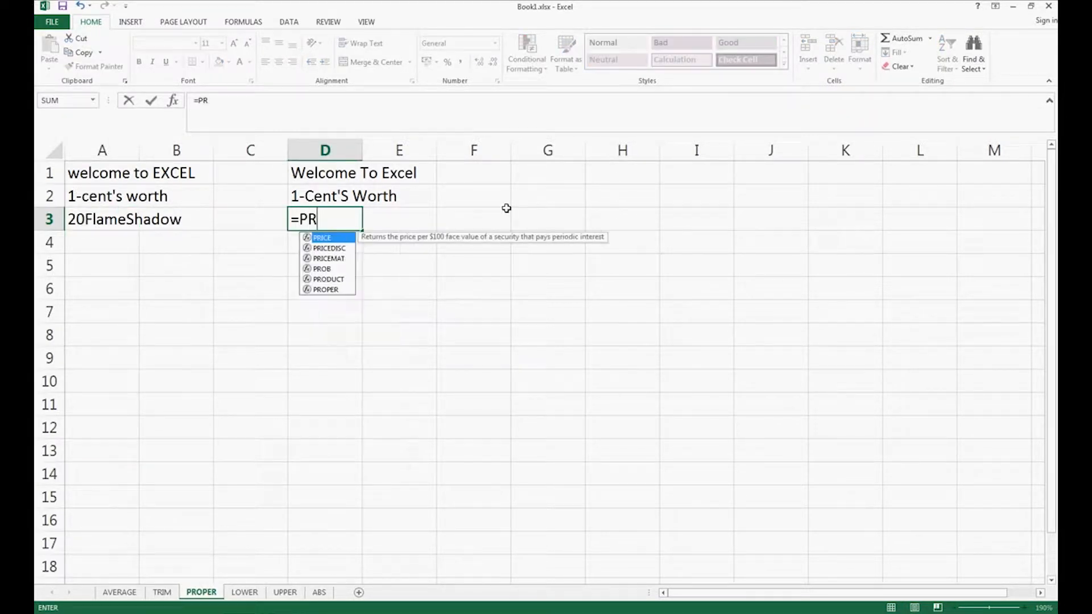
{"action": "type", "text": "OPER("}
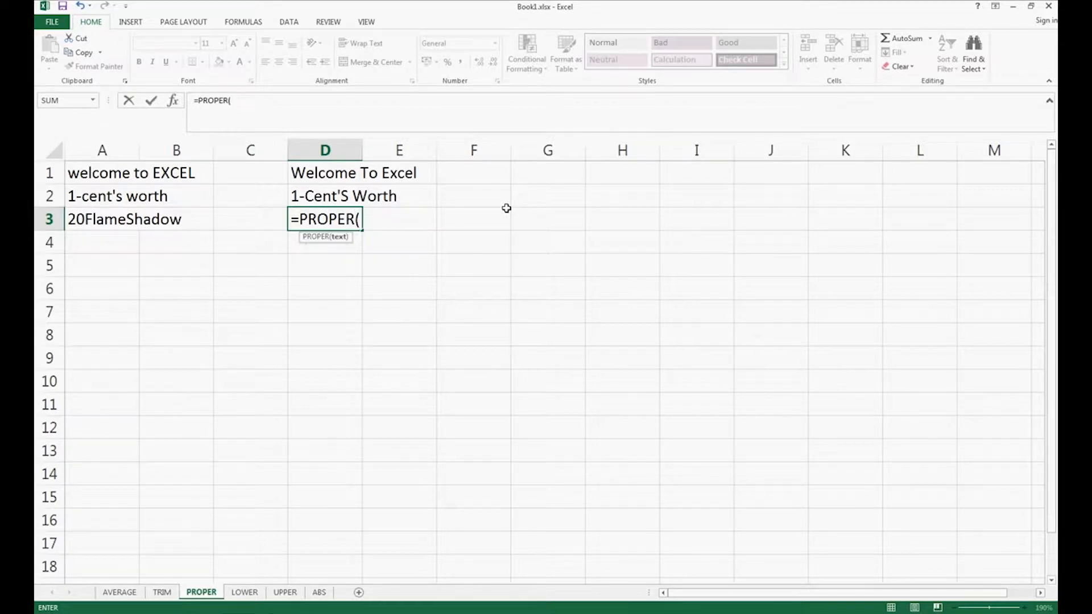
{"action": "type", "text": "A3)"}
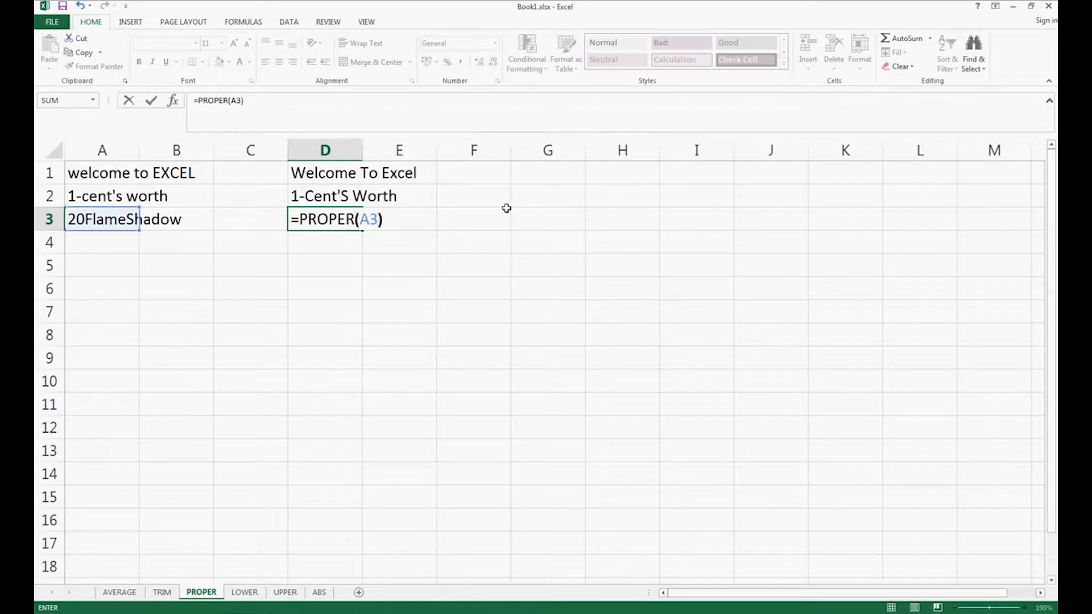
{"action": "key", "text": "Return"}
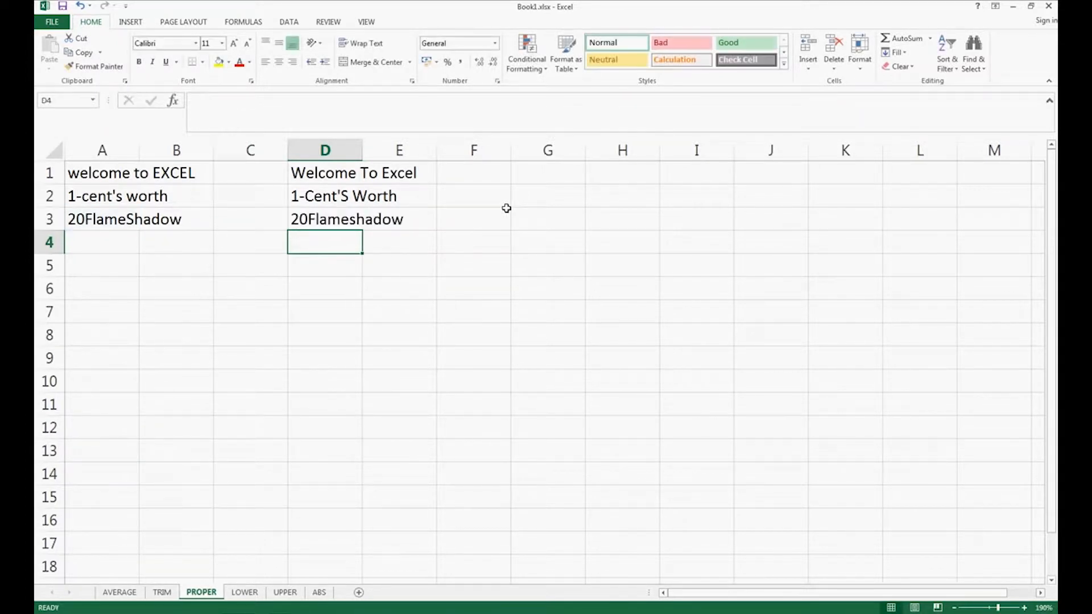
{"action": "left_click", "coordinate": [299, 225]}
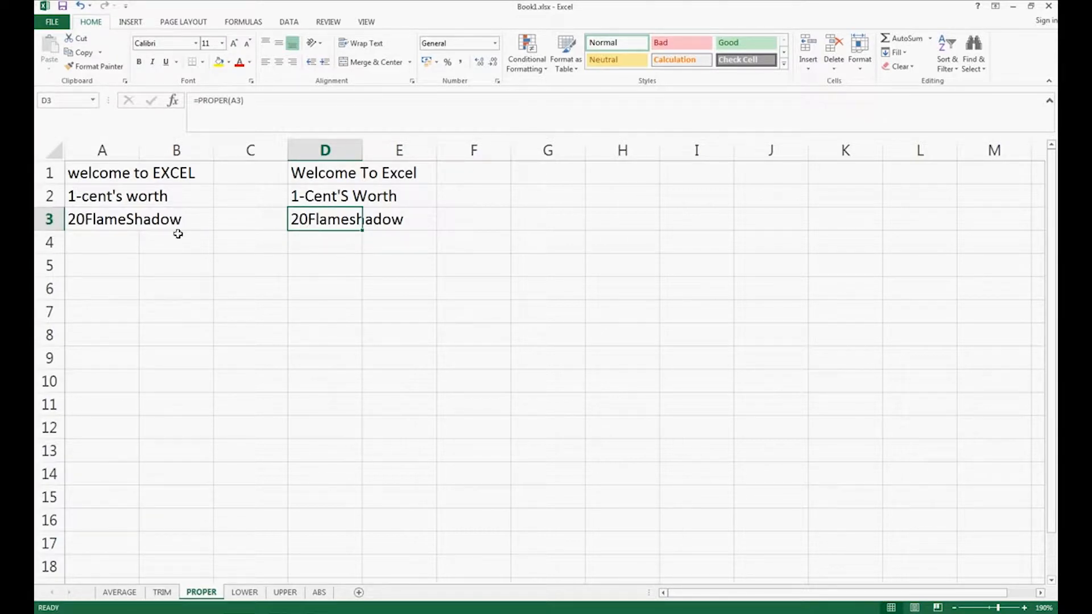
{"action": "left_click", "coordinate": [94, 224]}
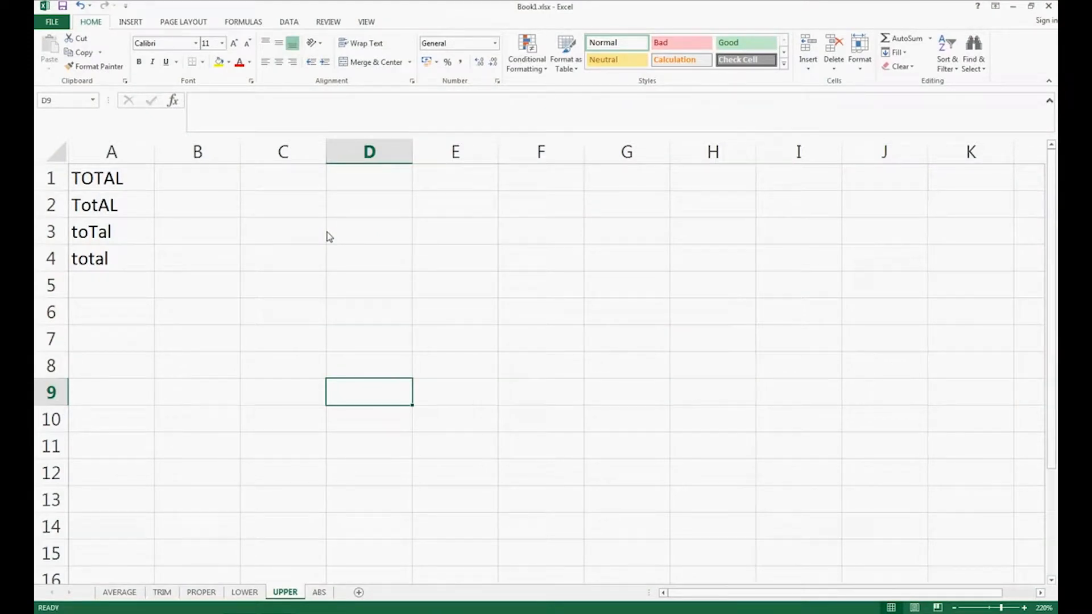
- Enter the formula =UPPER(A1) in cell C1 of the UPPER sheet
{"action": "left_click", "coordinate": [313, 183]}
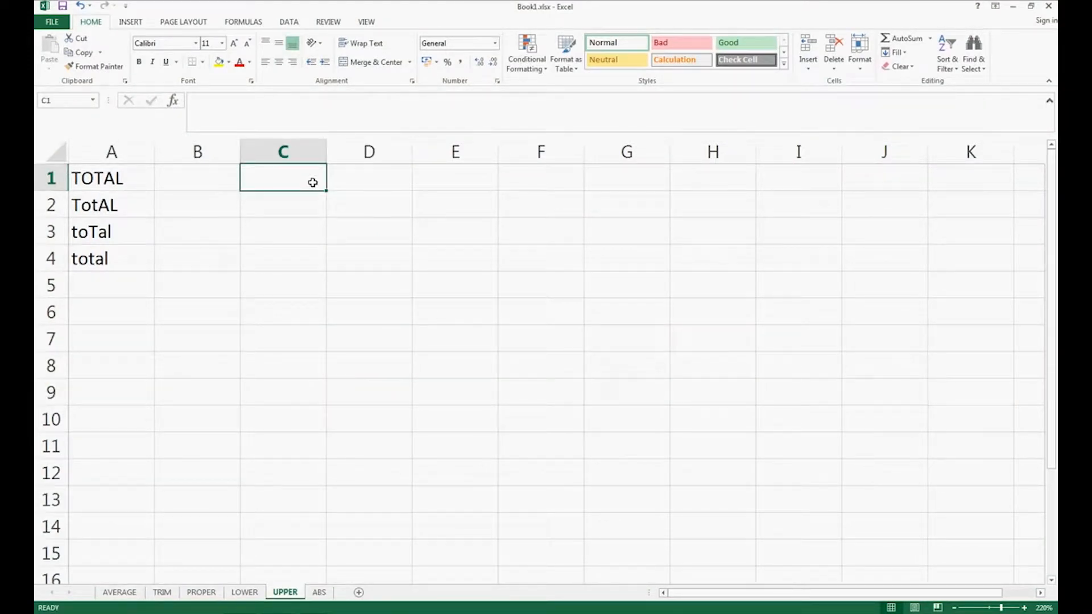
{"action": "type", "text": "="}
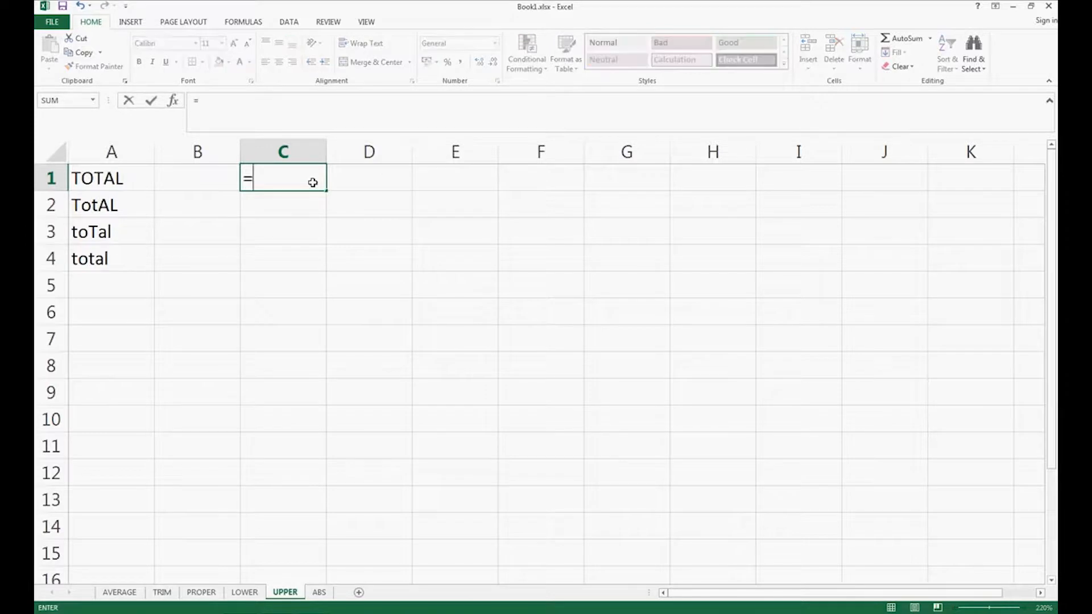
{"action": "type", "text": "UPPER"}
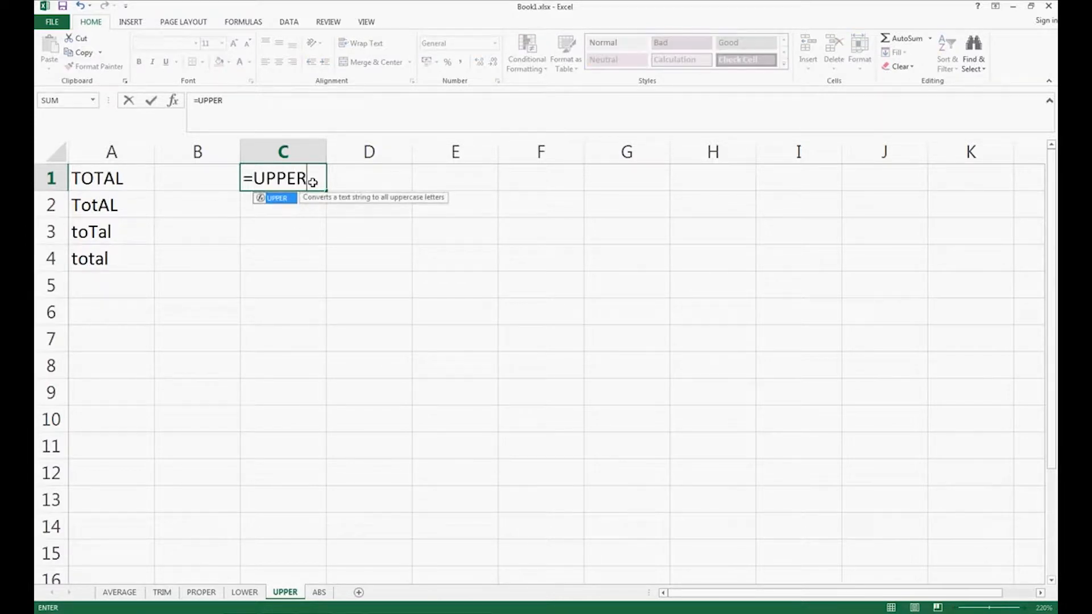
{"action": "type", "text": "(A1"}
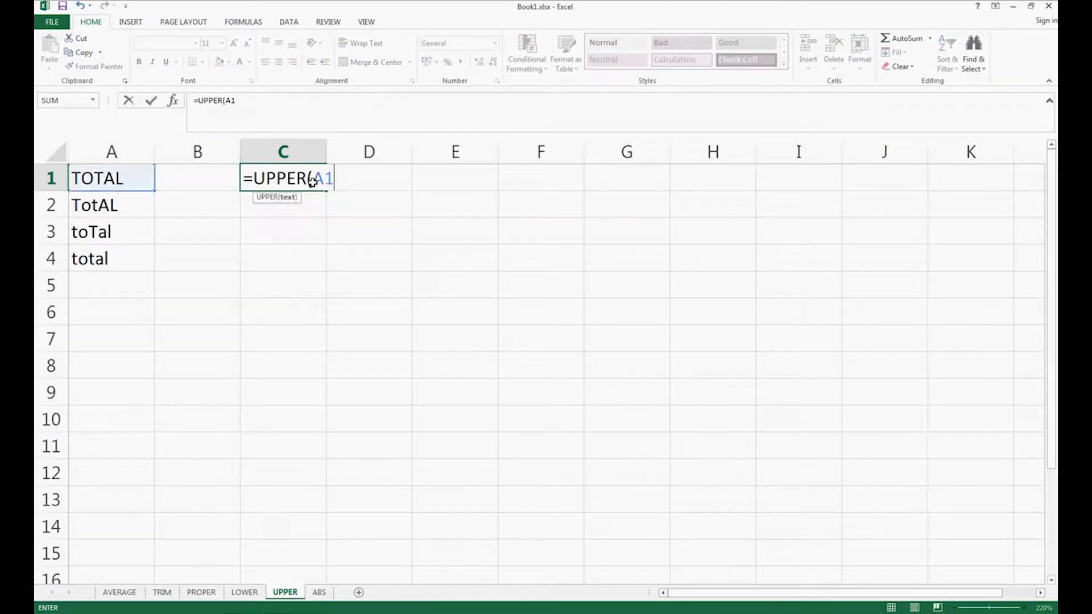
{"action": "type", "text": ")"}
{"action": "key", "text": "Return"}
- Fill the UPPER formula from C1 down through C4
{"action": "left_click", "coordinate": [318, 179]}
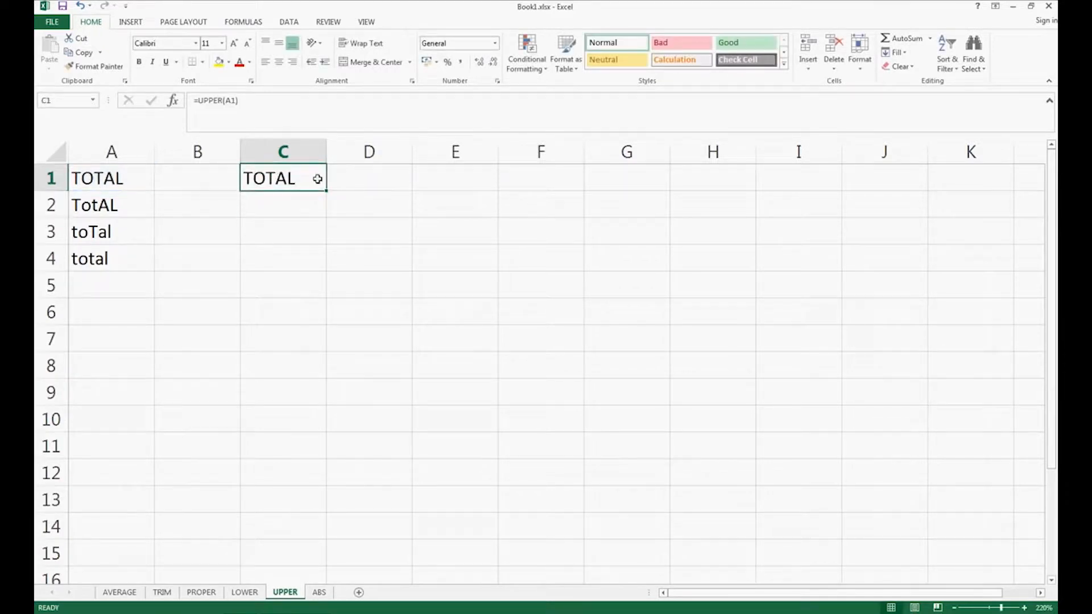
{"action": "left_click_drag", "start_coordinate": [329, 190], "coordinate": [327, 271]}
{"action": "left_click", "coordinate": [429, 232]}
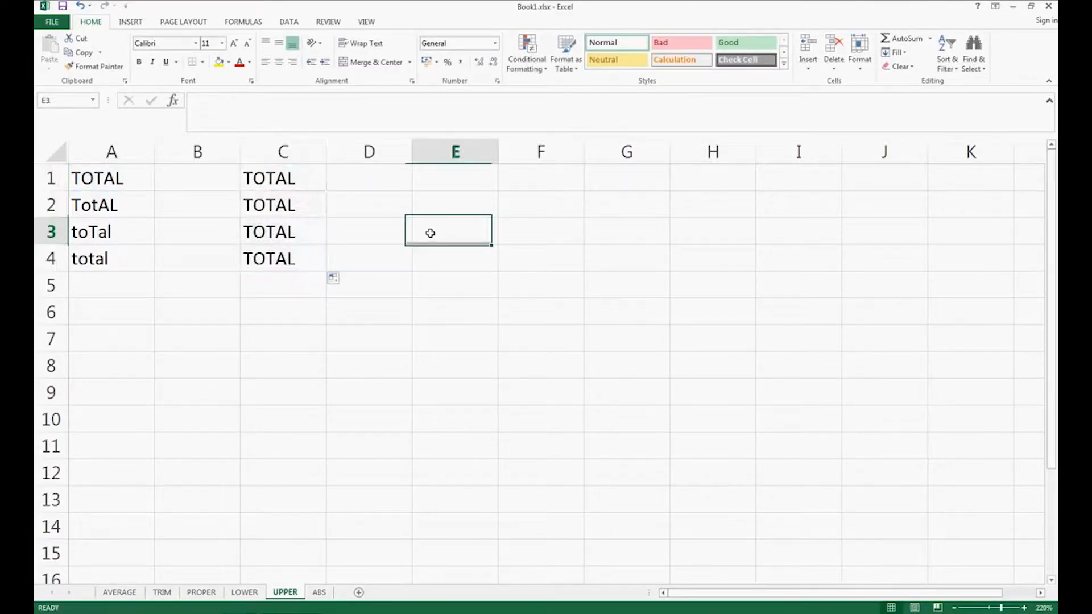
- Inspect the UPPER formula in each cell from C1 to C4 to check which source cell it references
{"action": "left_click", "coordinate": [305, 181]}
{"action": "left_click", "coordinate": [268, 113]}
{"action": "left_click", "coordinate": [297, 194]}
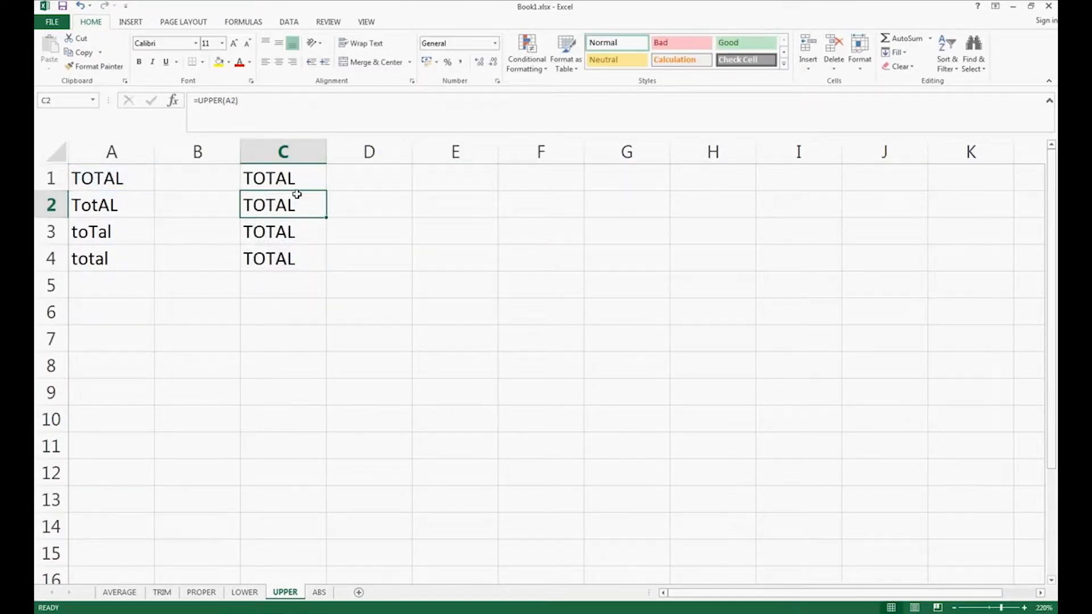
{"action": "left_click", "coordinate": [272, 102]}
{"action": "key", "text": "Return"}
{"action": "left_click", "coordinate": [271, 103]}
{"action": "key", "text": "Return"}
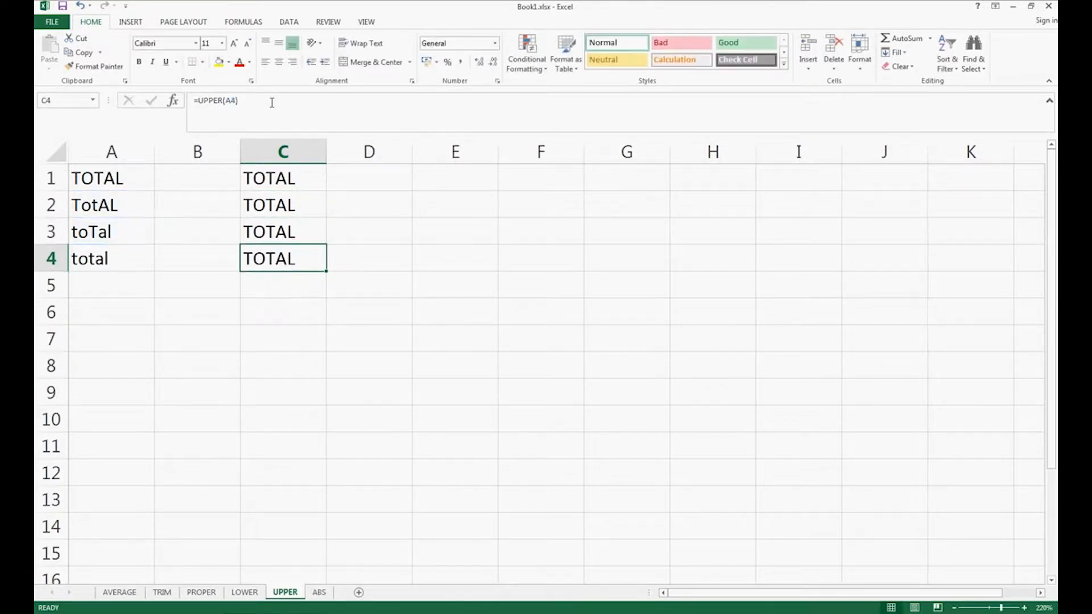
{"action": "left_click", "coordinate": [271, 102]}
{"action": "key", "text": "Return"}
{"action": "left_click", "coordinate": [471, 308]}
{"action": "left_click", "coordinate": [188, 250]}
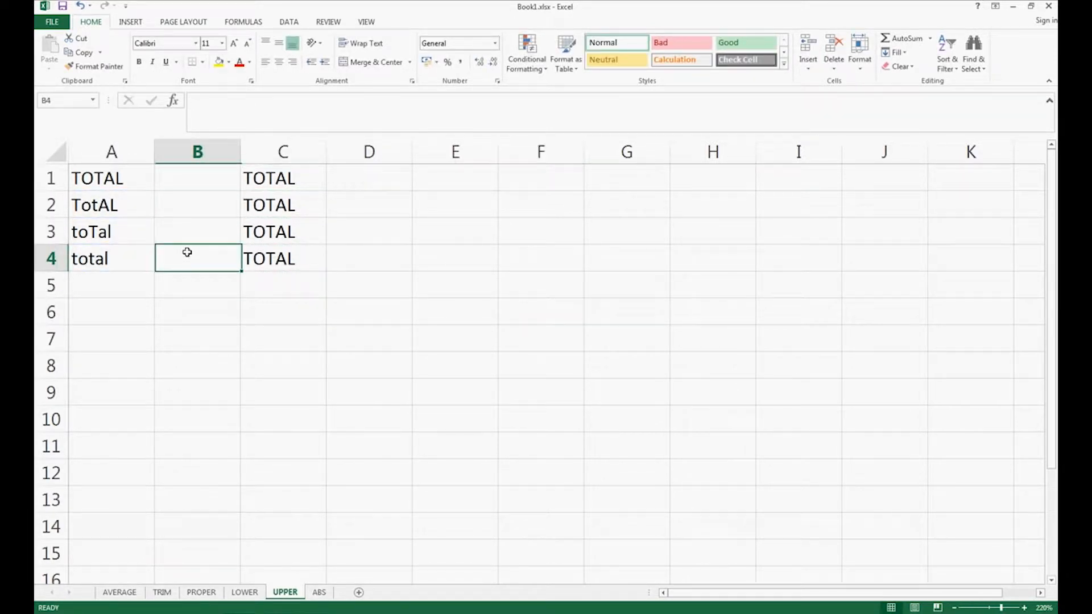
- Compare the capitalization of the original words in column A with the UPPER results in C1 to C4
{"action": "left_click", "coordinate": [117, 227]}
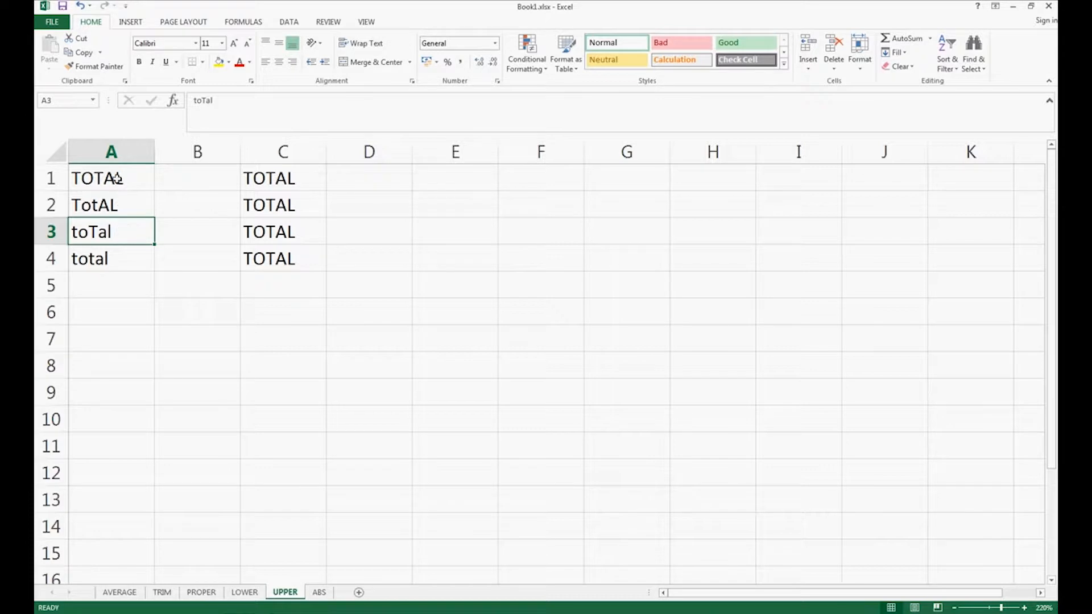
{"action": "left_click", "coordinate": [86, 182]}
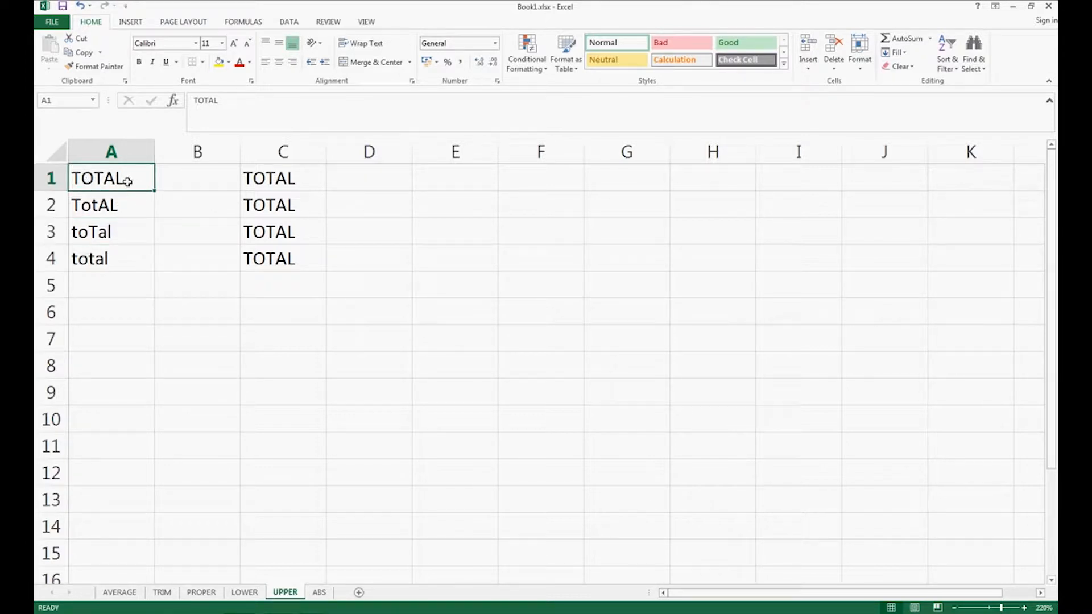
{"action": "left_click", "coordinate": [113, 215]}
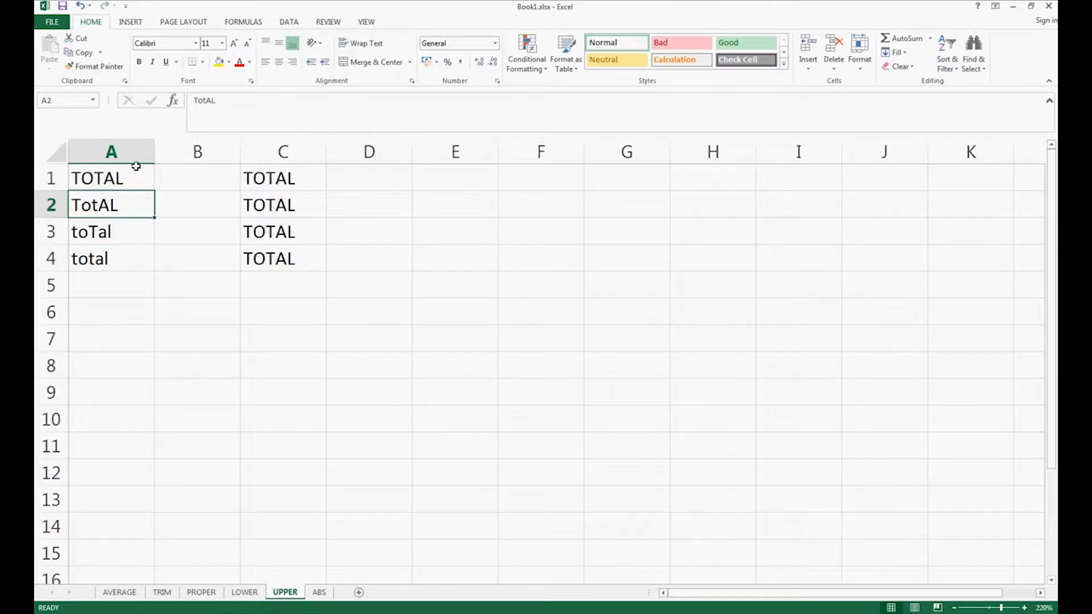
{"action": "left_click", "coordinate": [291, 183]}
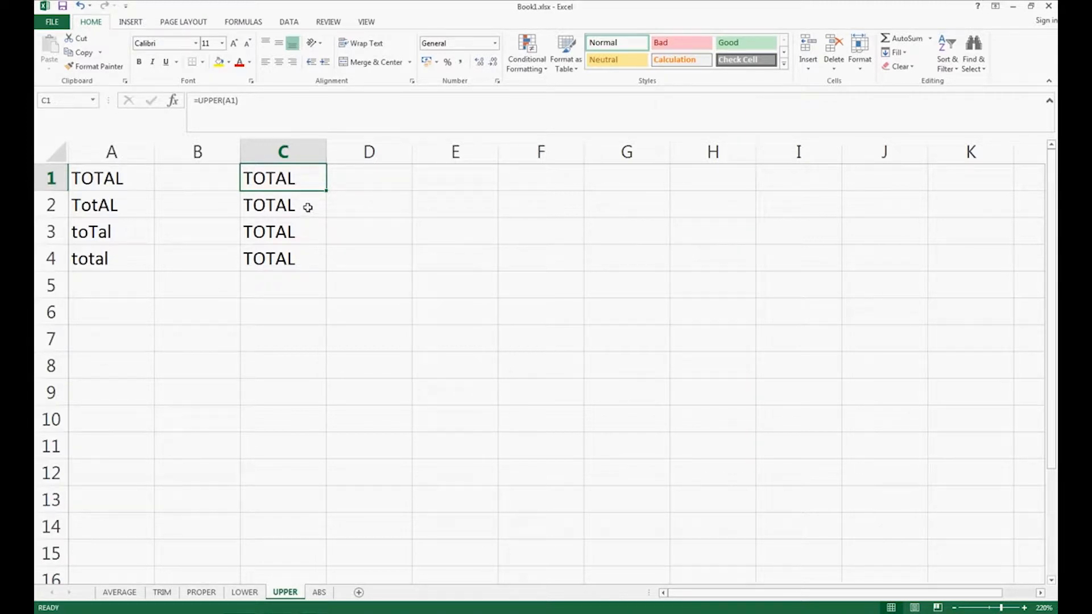
{"action": "left_click", "coordinate": [304, 214]}
{"action": "left_click", "coordinate": [317, 241]}
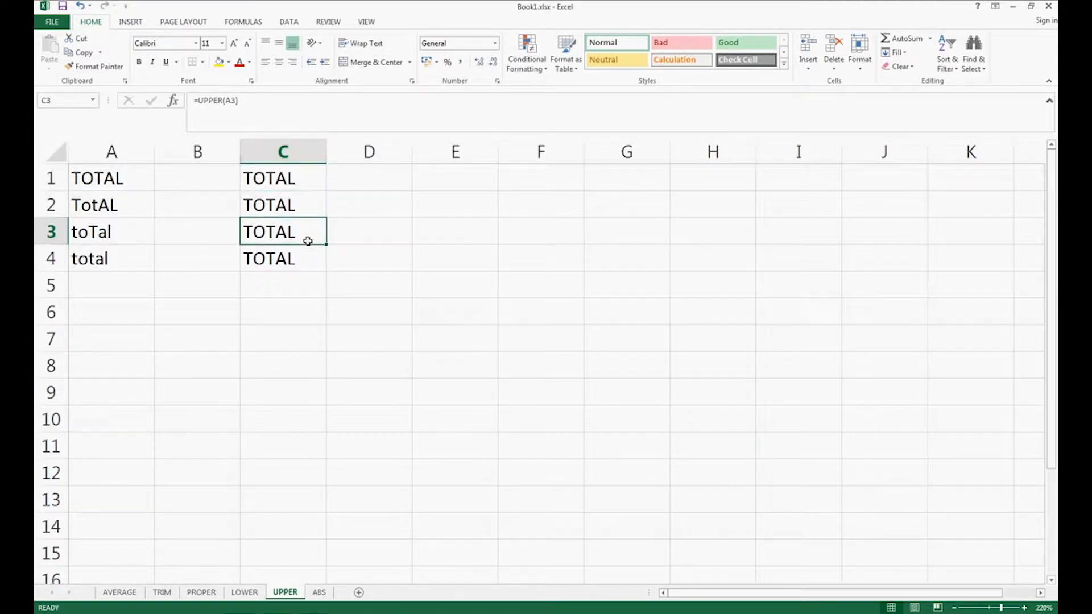
{"action": "left_click", "coordinate": [298, 261]}
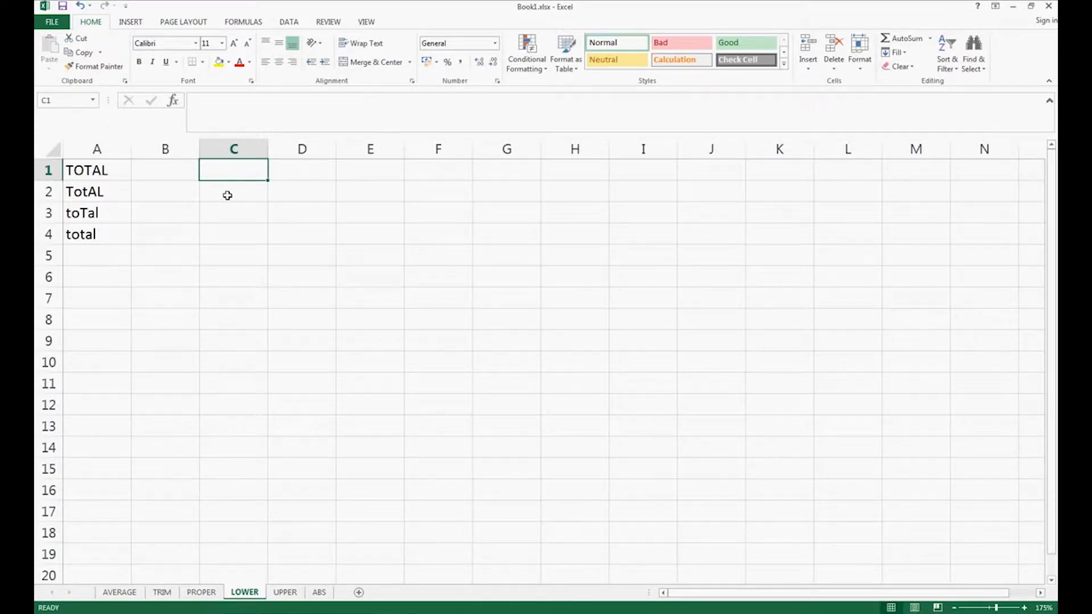
- Enter the formula =LOWER(A1) in cell C1 of the LOWER sheet
{"action": "type", "text": "=LOWER"}
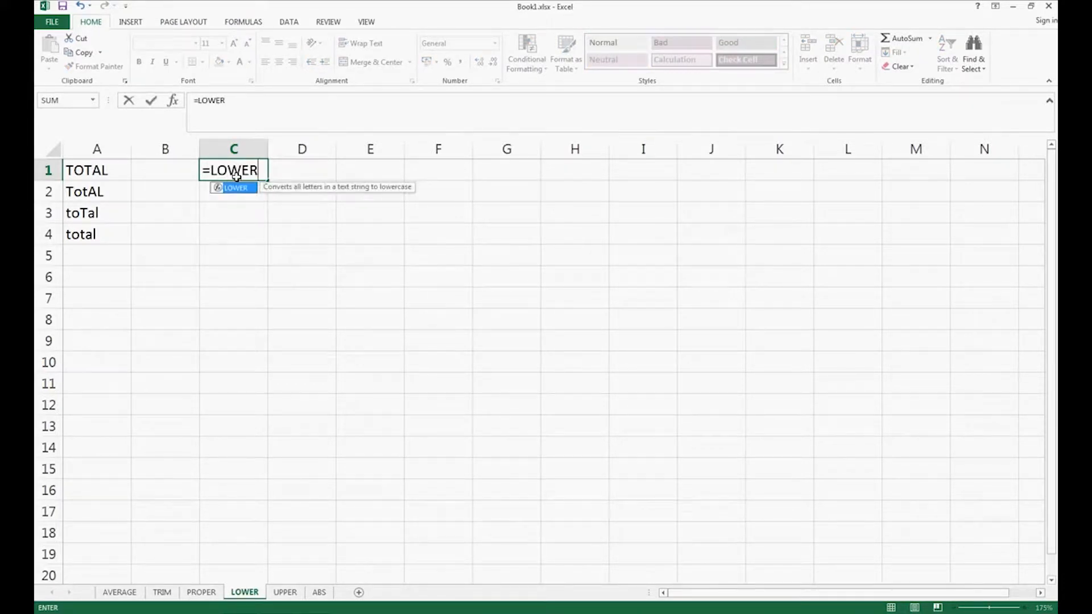
{"action": "type", "text": "(A1"}
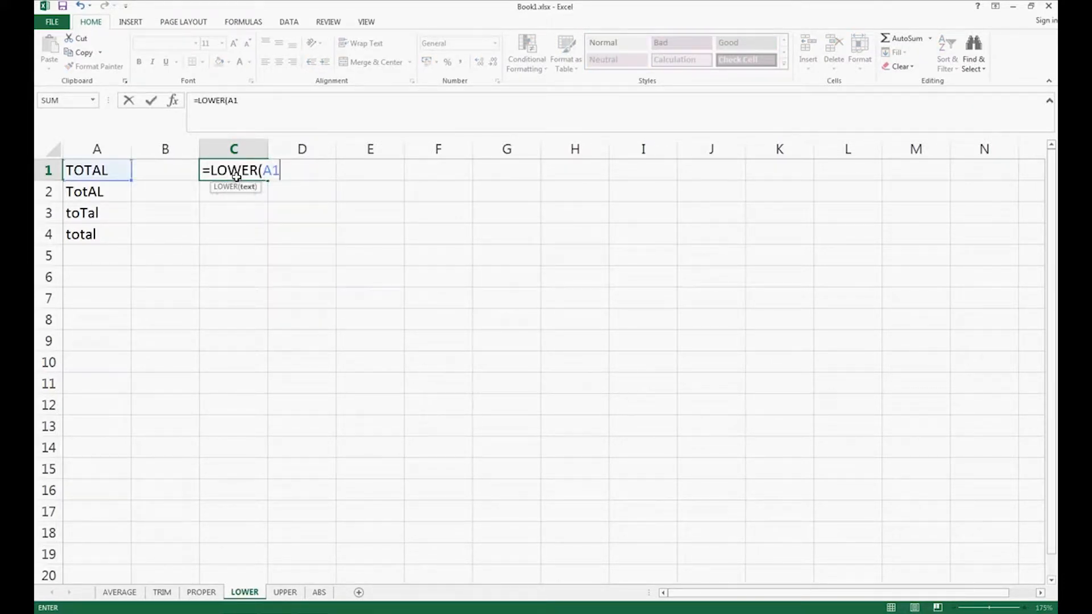
{"action": "key", "text": "Return"}
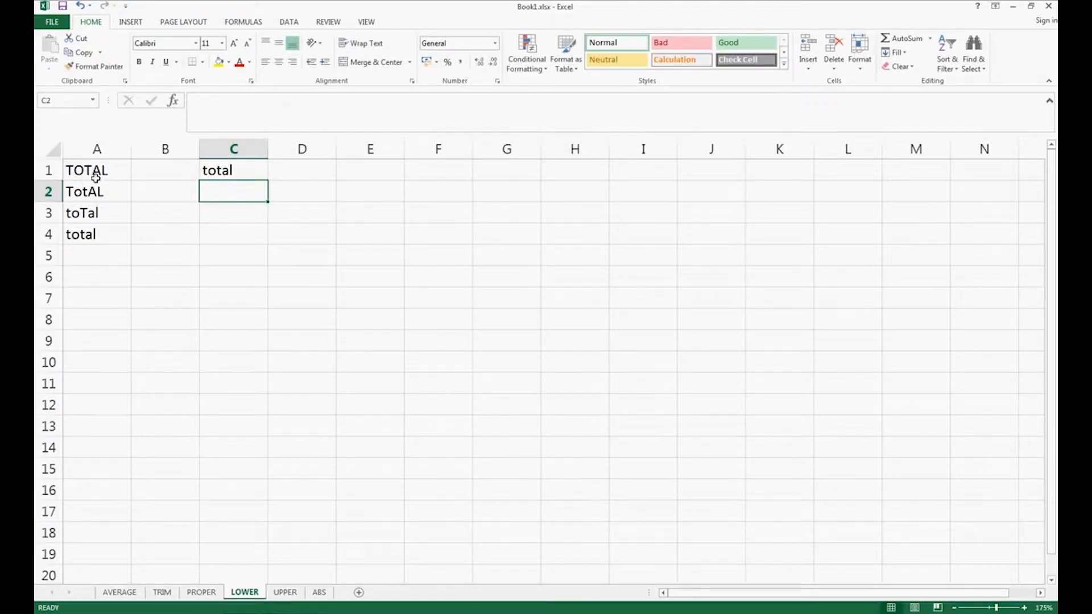
- Fill the LOWER formula from C1 down through C4
{"action": "left_click", "coordinate": [238, 173]}
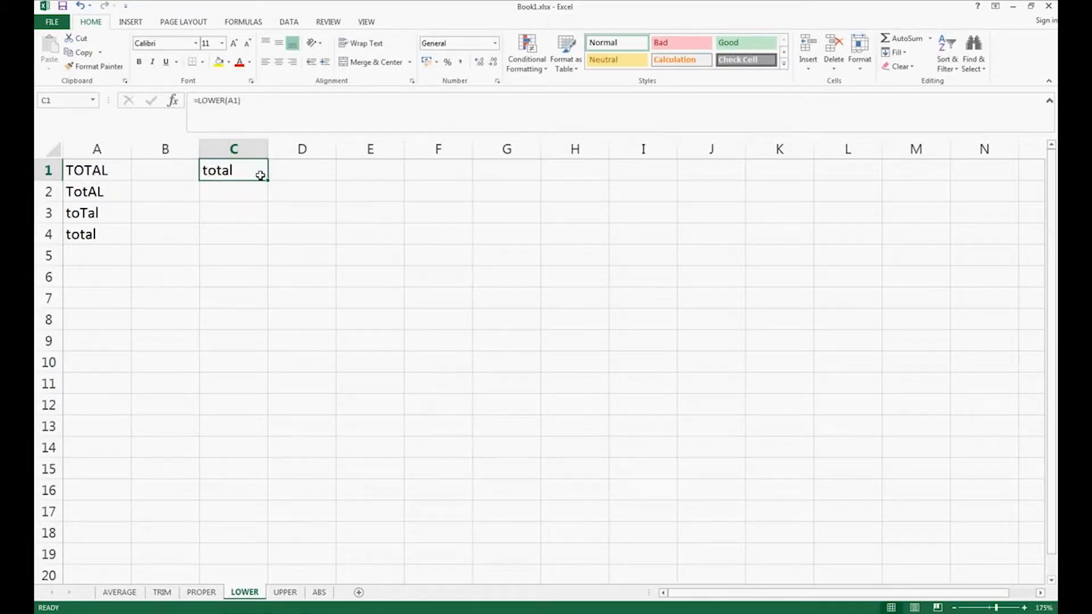
{"action": "left_click_drag", "start_coordinate": [267, 180], "coordinate": [266, 237]}
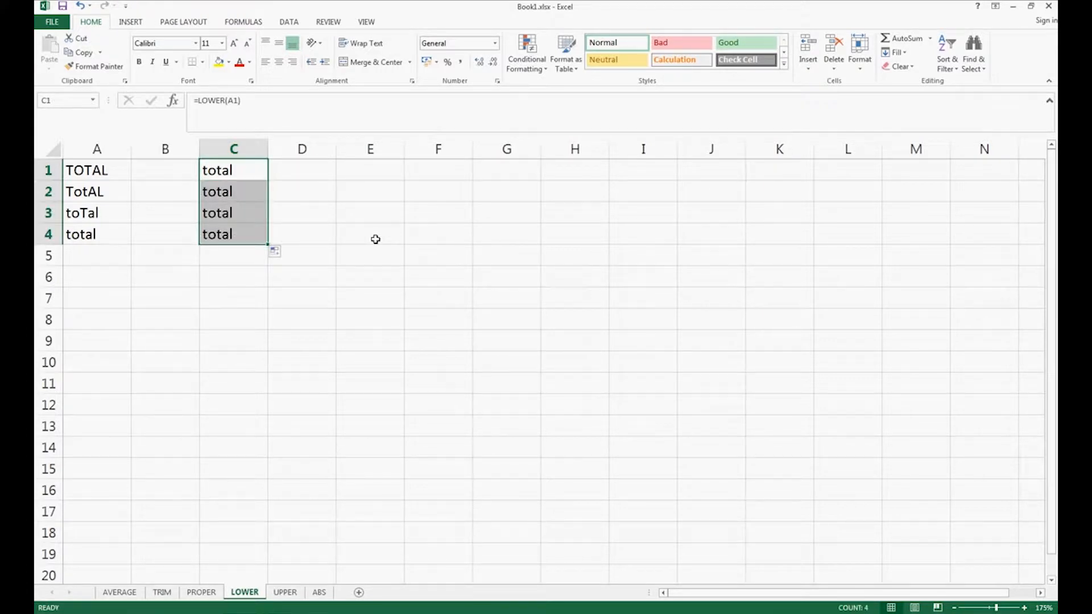
{"action": "left_click", "coordinate": [361, 233]}
- Inspect the LOWER formulas in C2 to C4 and compare each result with its source word in column A
{"action": "left_click", "coordinate": [98, 192]}
{"action": "left_click", "coordinate": [216, 191]}
{"action": "double_click", "coordinate": [216, 190]}
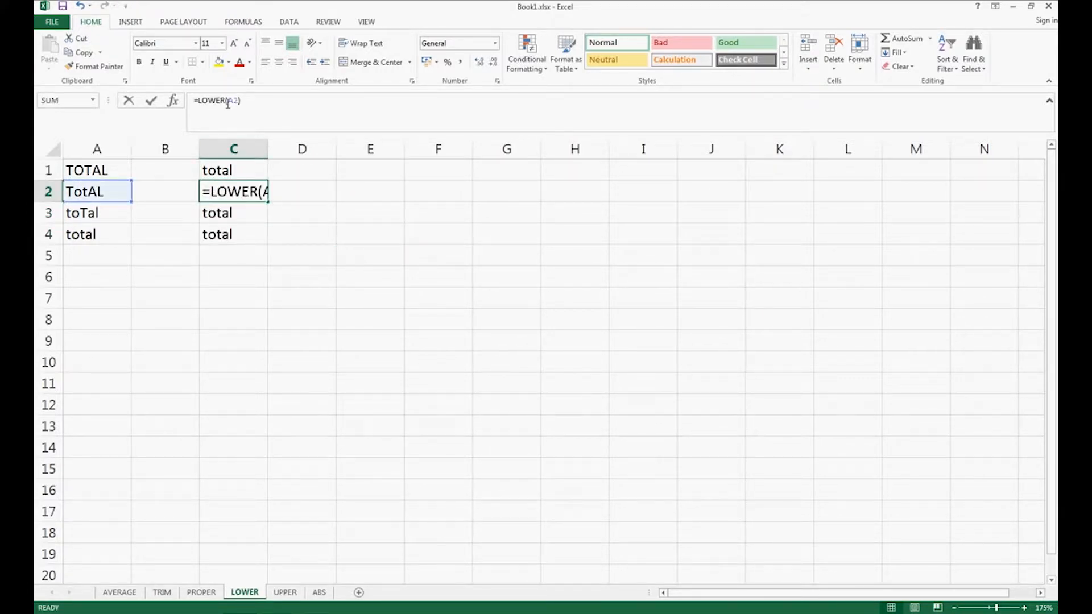
{"action": "left_click", "coordinate": [227, 215]}
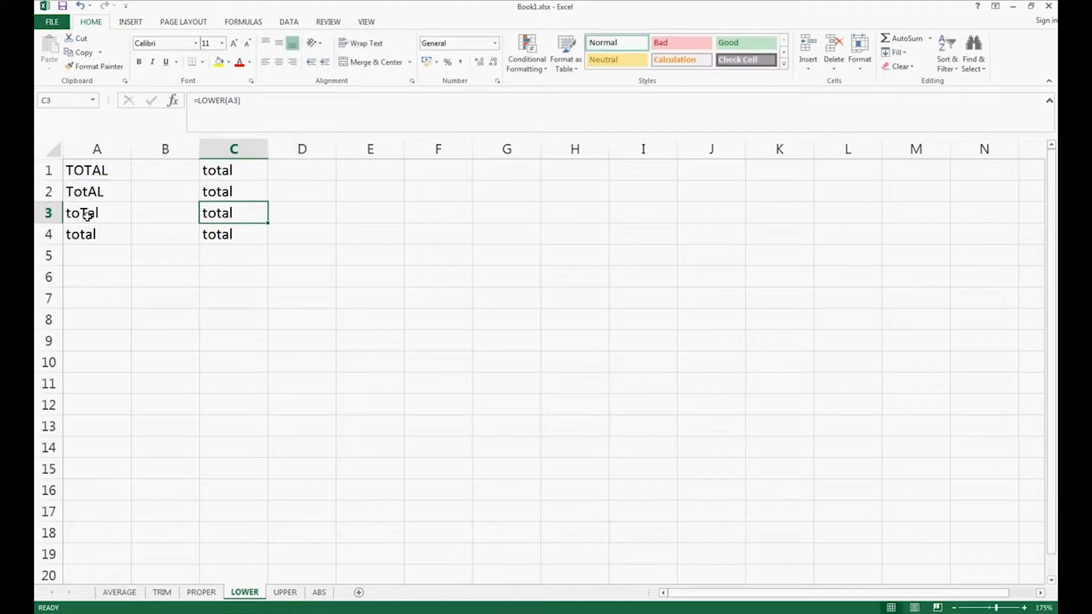
{"action": "left_click", "coordinate": [205, 234]}
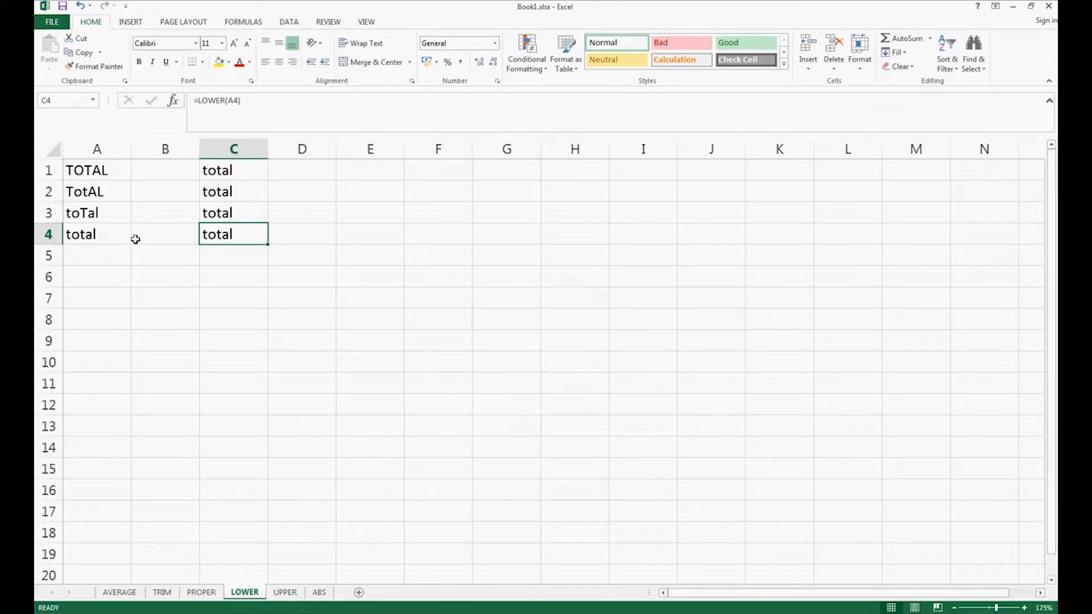
{"action": "left_click", "coordinate": [113, 241]}
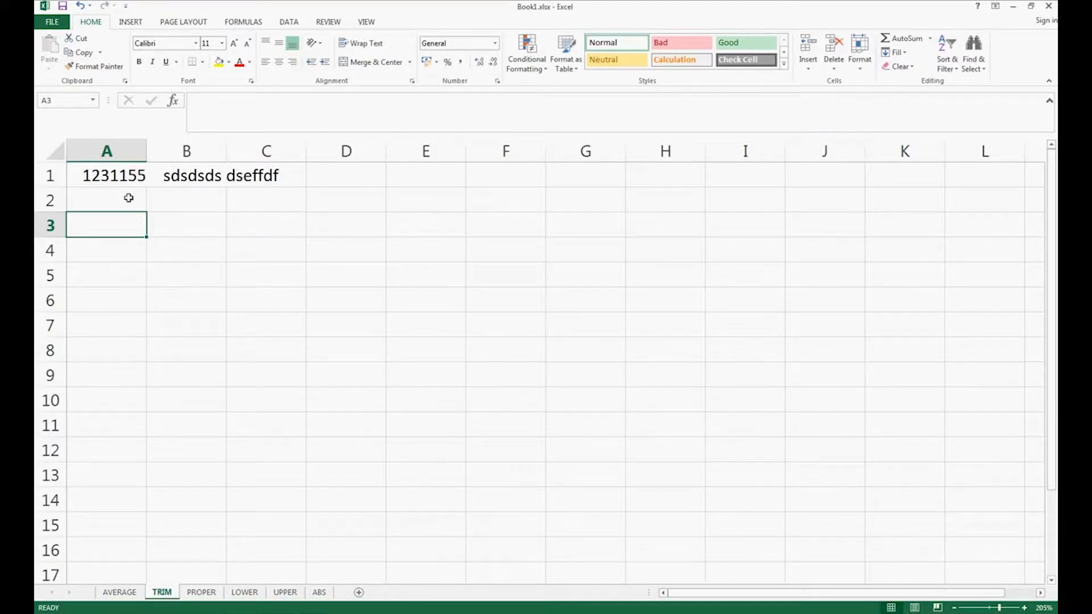
- Examine the text in cell A1 of the TRIM sheet for leading spaces, gaps between words and trailing spaces
{"action": "left_click", "coordinate": [110, 172]}
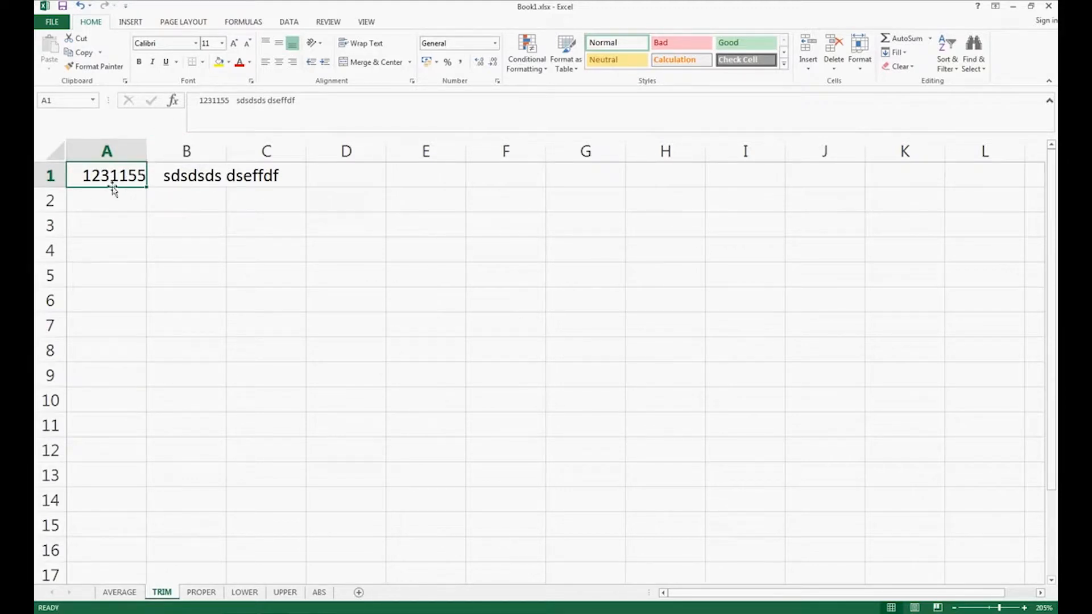
{"action": "left_click", "coordinate": [200, 101]}
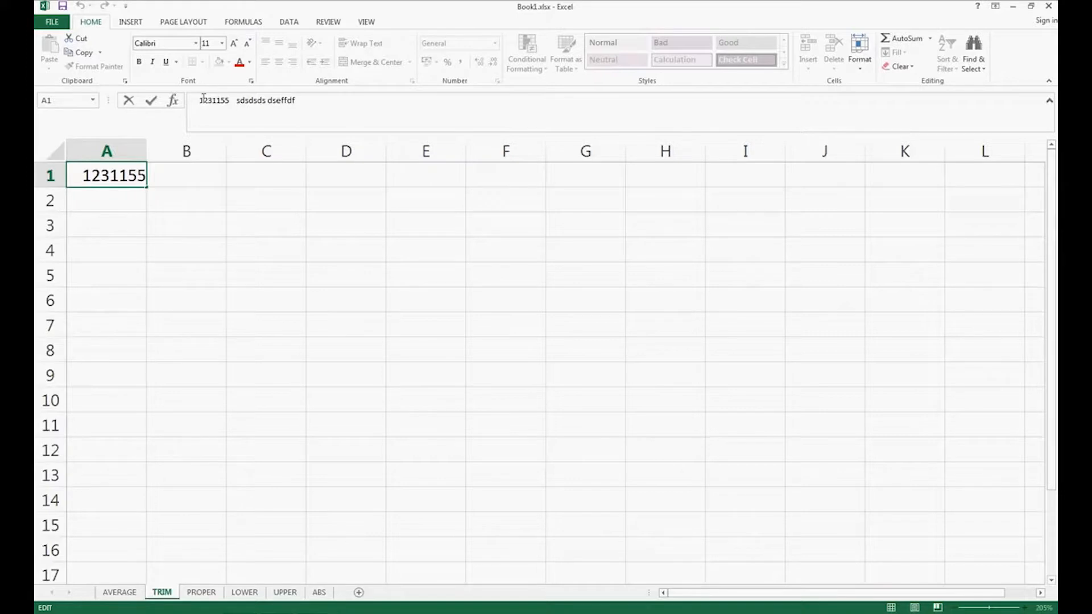
{"action": "left_click_drag", "start_coordinate": [200, 100], "coordinate": [194, 100]}
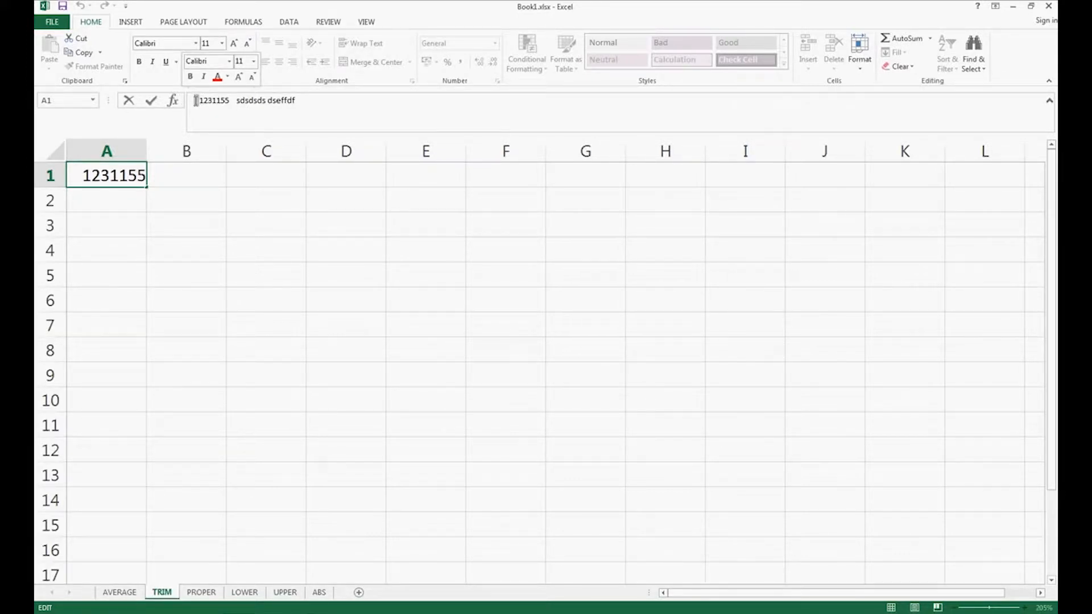
{"action": "left_click", "coordinate": [244, 102]}
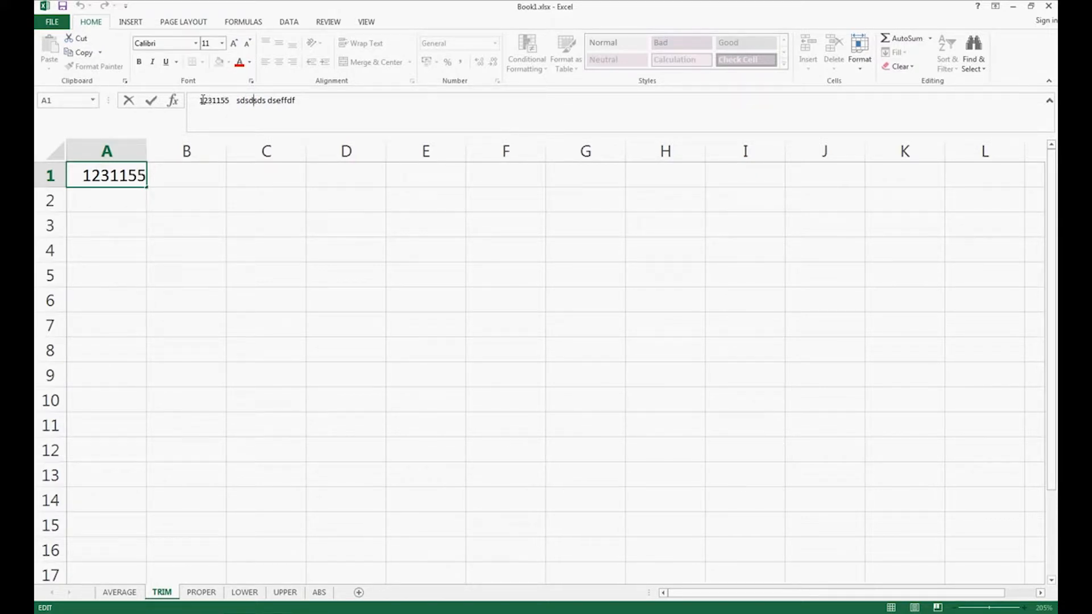
{"action": "left_click_drag", "start_coordinate": [203, 101], "coordinate": [263, 101]}
{"action": "left_click", "coordinate": [264, 101]}
{"action": "left_click_drag", "start_coordinate": [294, 102], "coordinate": [323, 99]}
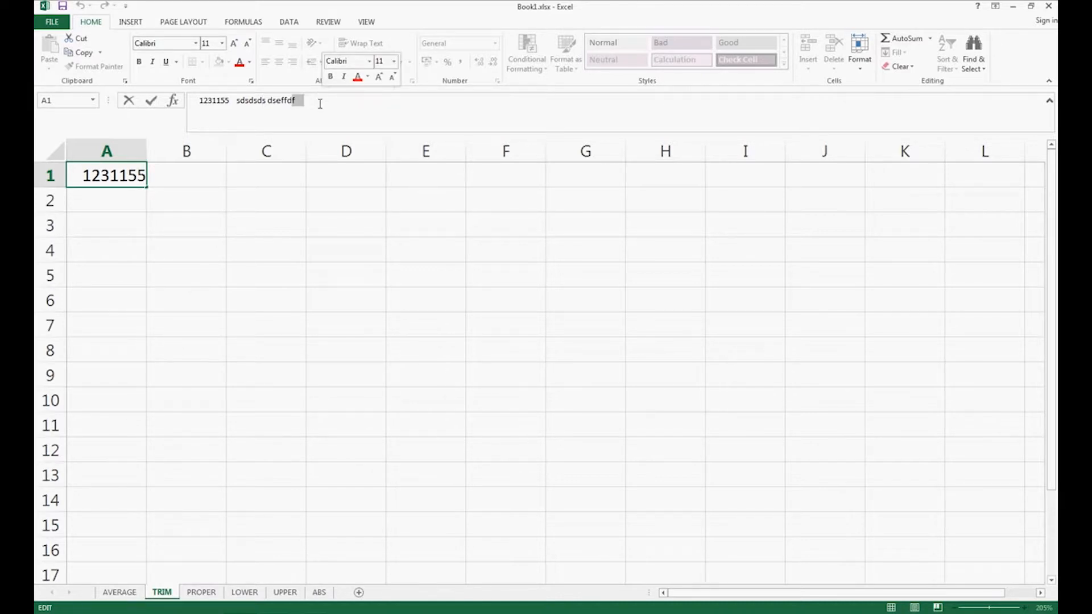
{"action": "left_click", "coordinate": [320, 104]}
{"action": "left_click", "coordinate": [114, 207]}
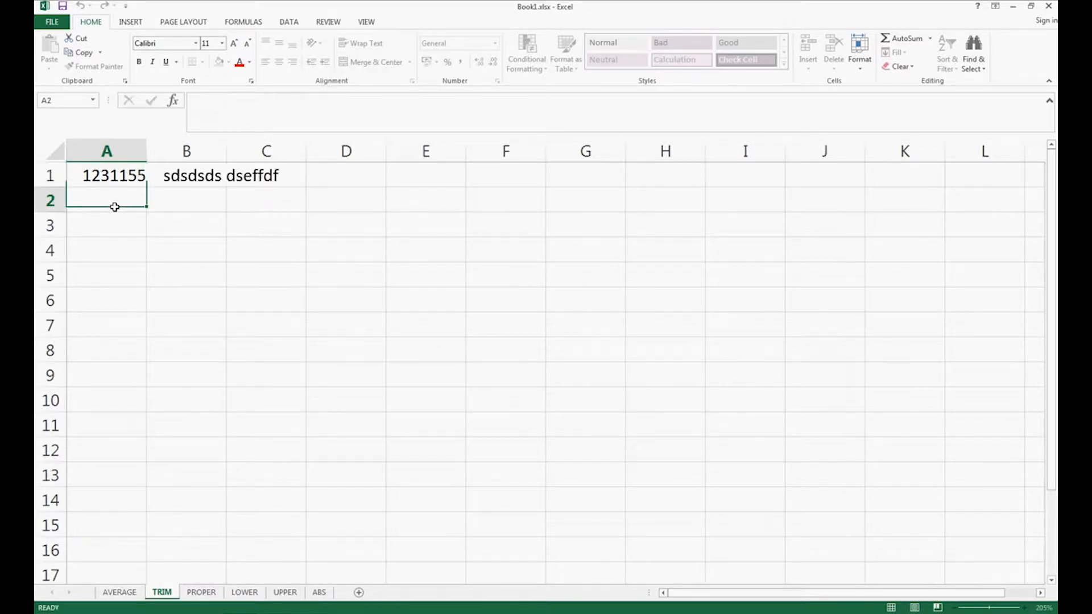
- Enter the formula =TRIM(A1) in cell A3 of the TRIM sheet
{"action": "left_click", "coordinate": [115, 222]}
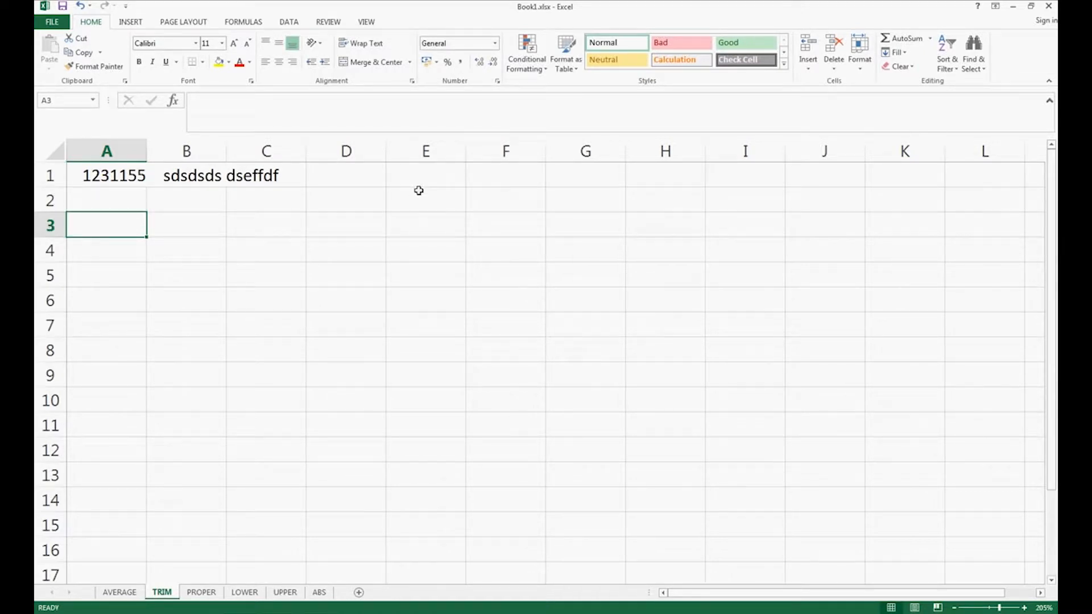
{"action": "type", "text": "="}
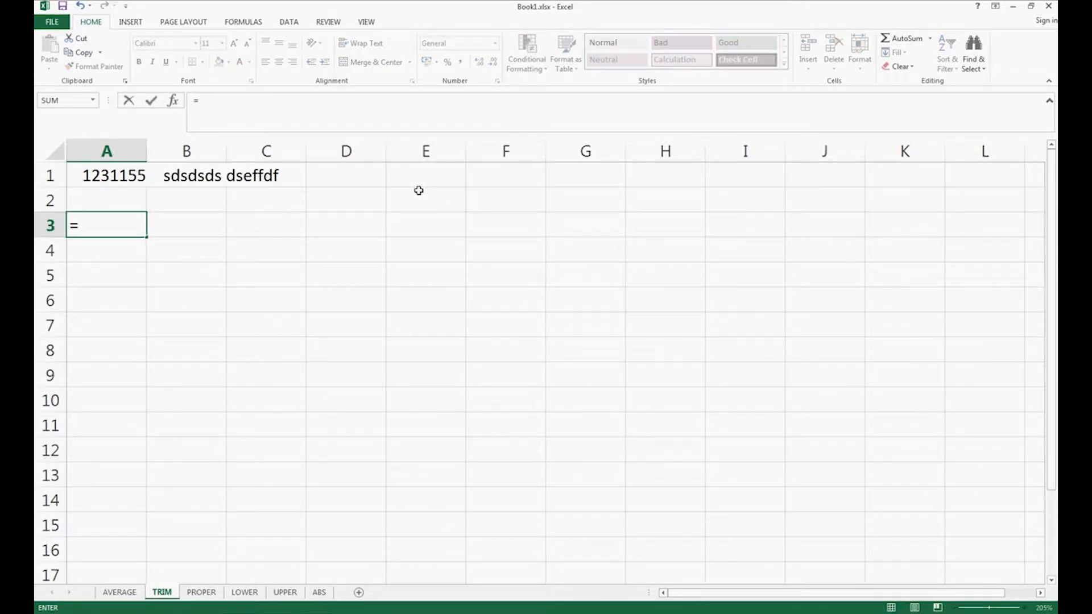
{"action": "type", "text": "TRI"}
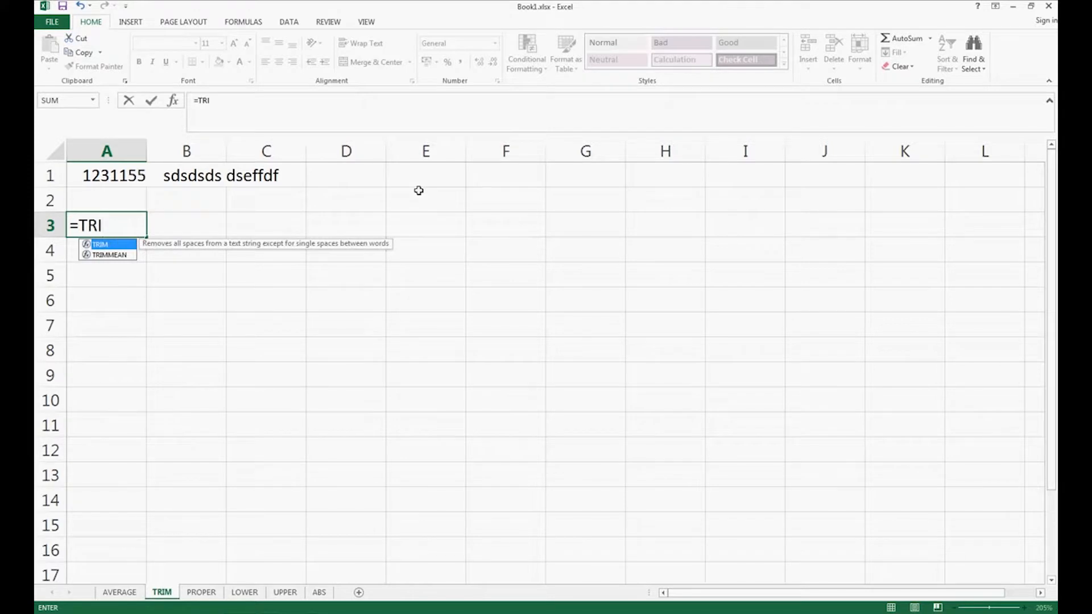
{"action": "type", "text": "M(A1"}
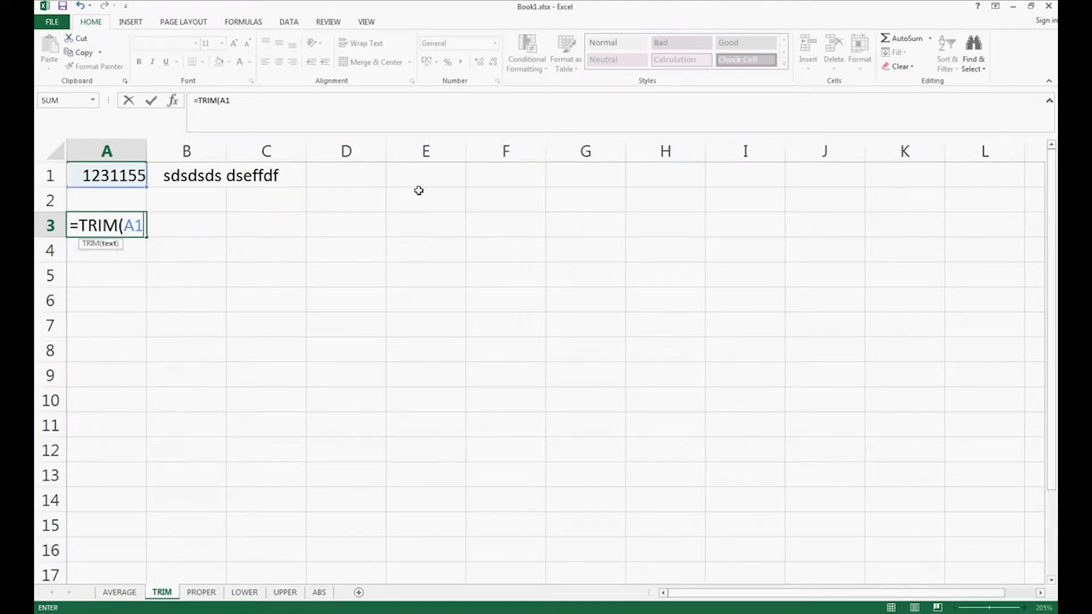
{"action": "type", "text": ")"}
{"action": "key", "text": "Return"}
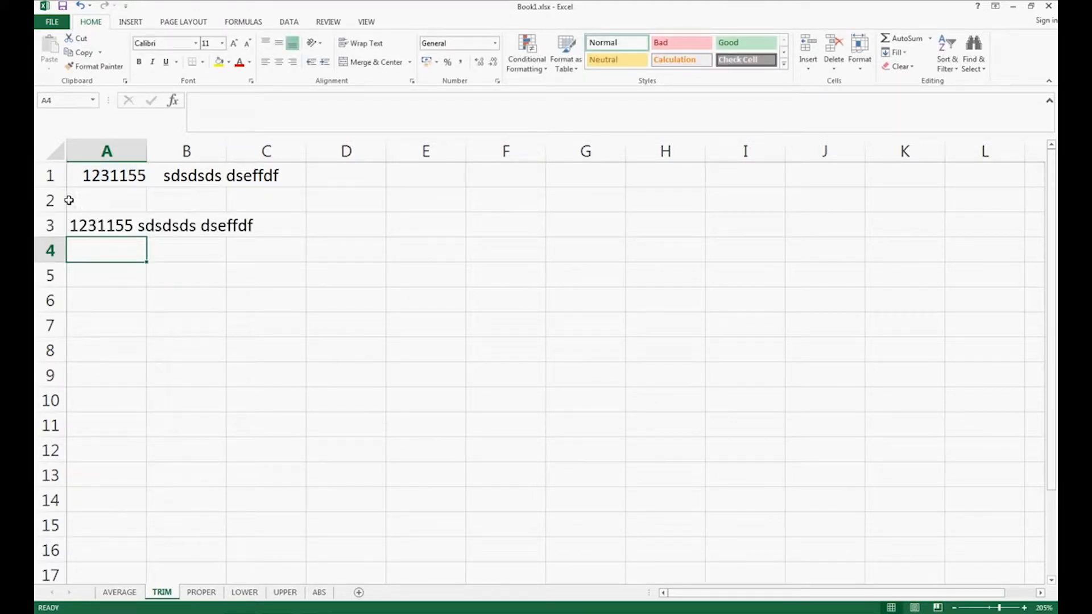
{"action": "left_click", "coordinate": [89, 219]}
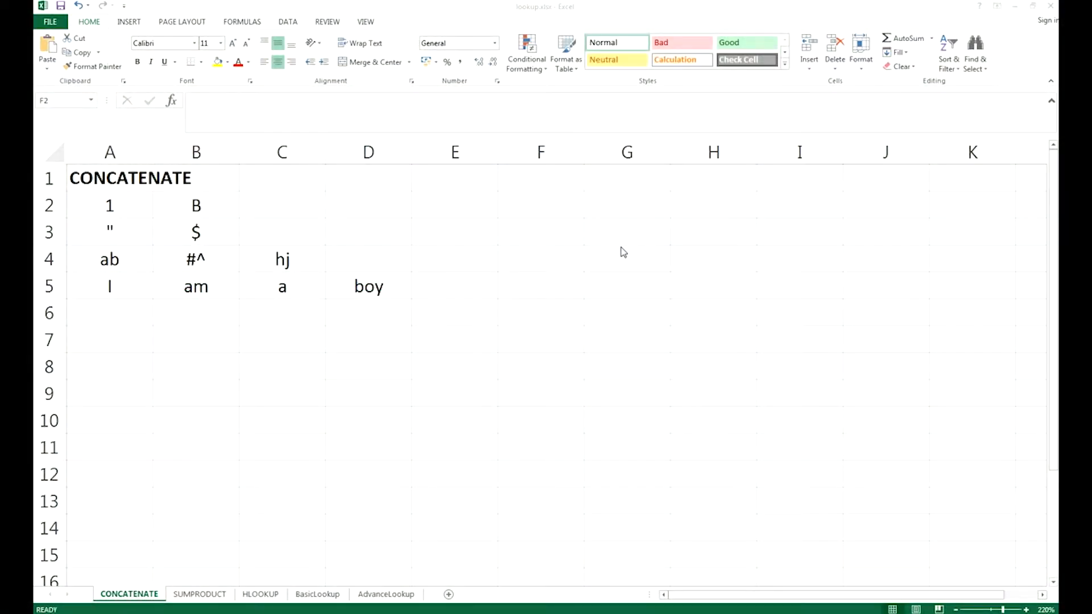
- Enter the formula =CONCATENATE(A2, B2) in cell F2 of the CONCATENATE sheet in lookup.xlsx
{"action": "left_click", "coordinate": [548, 208]}
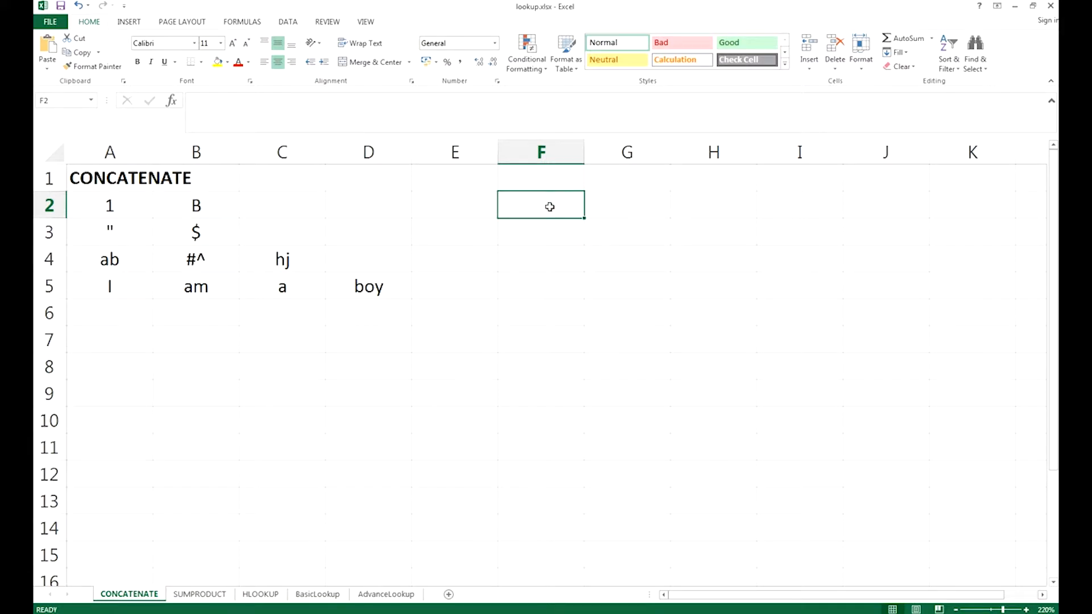
{"action": "type", "text": "=CO"}
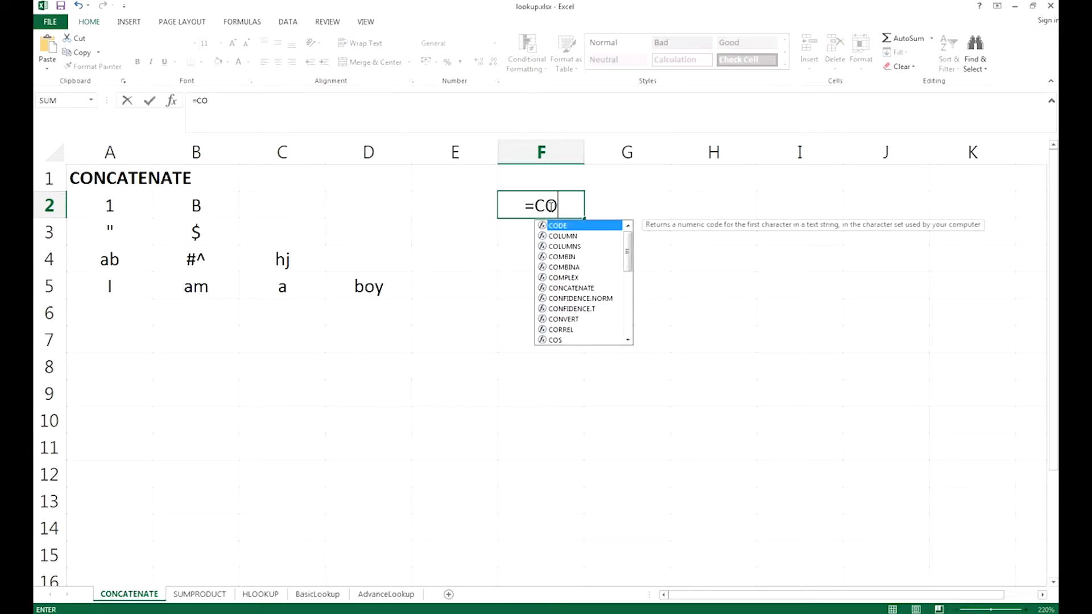
{"action": "type", "text": "NCA"}
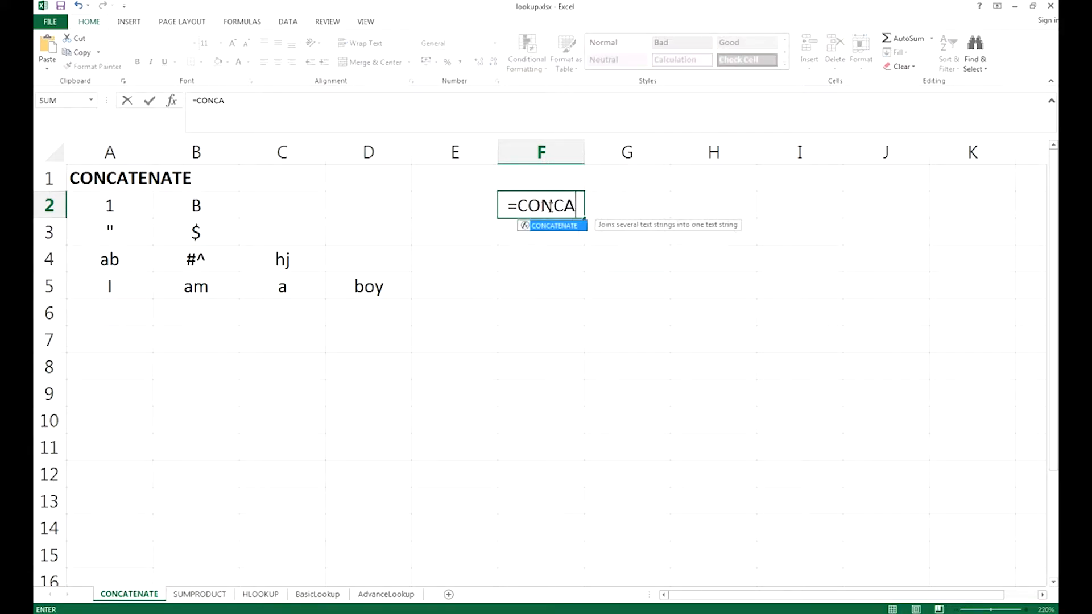
{"action": "type", "text": "TE"}
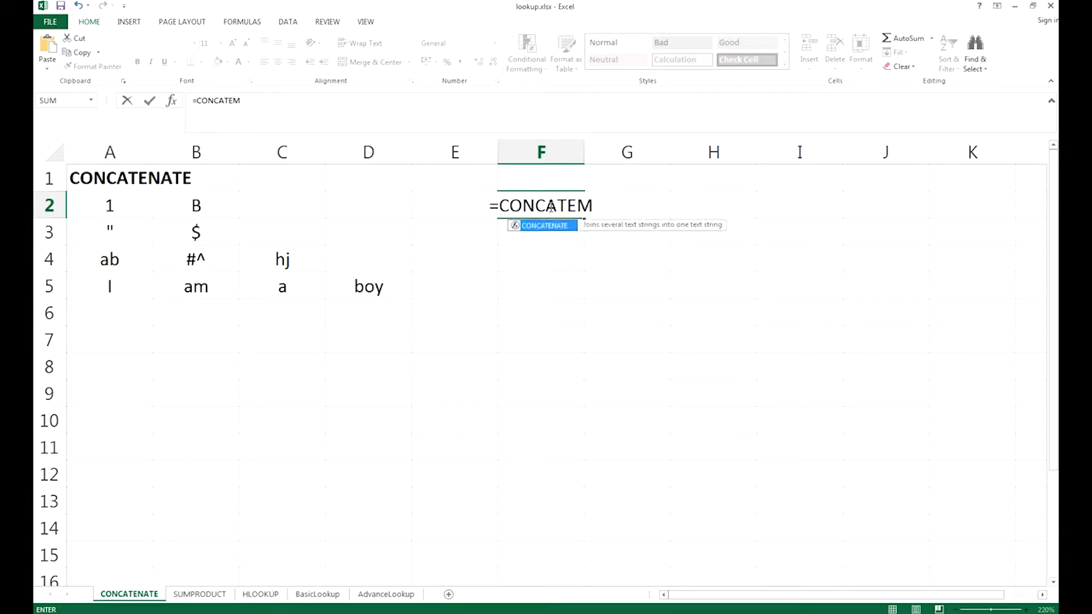
{"action": "type", "text": "NATE("}
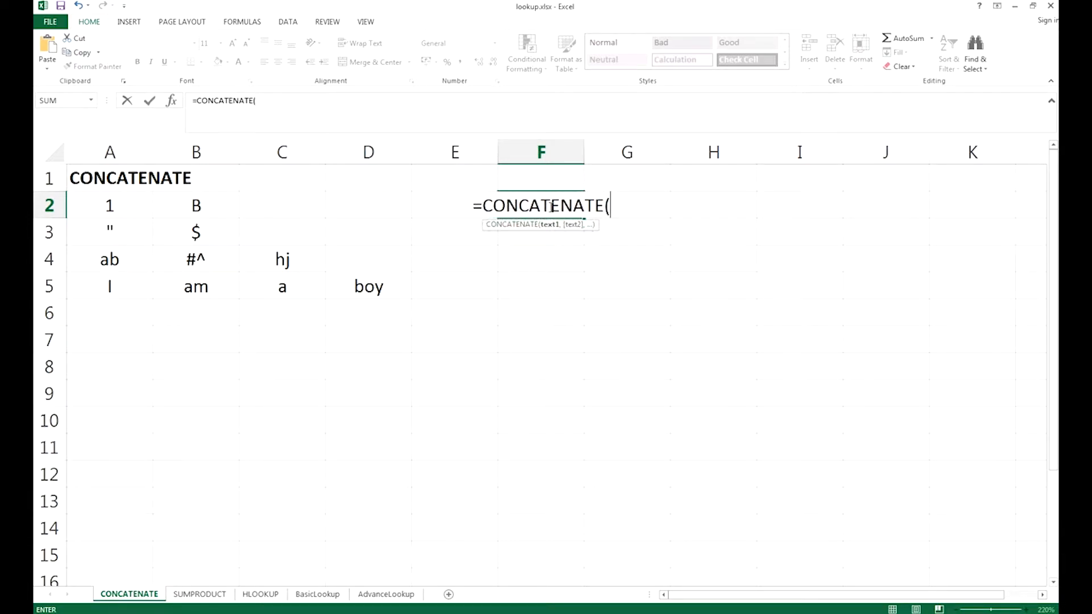
{"action": "left_click", "coordinate": [117, 212]}
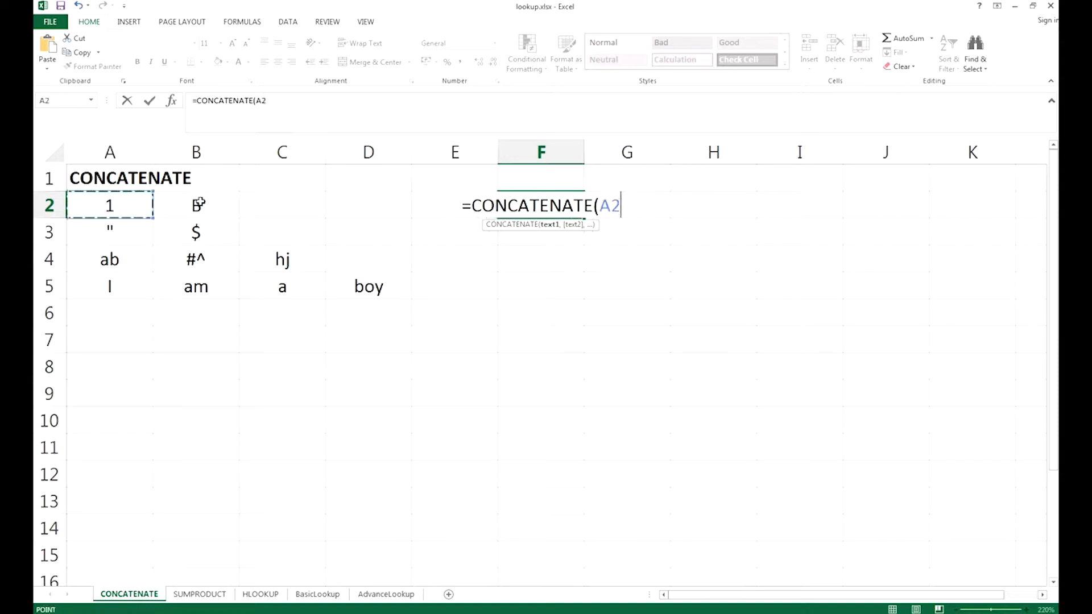
{"action": "type", "text": ","}
{"action": "left_click", "coordinate": [199, 204]}
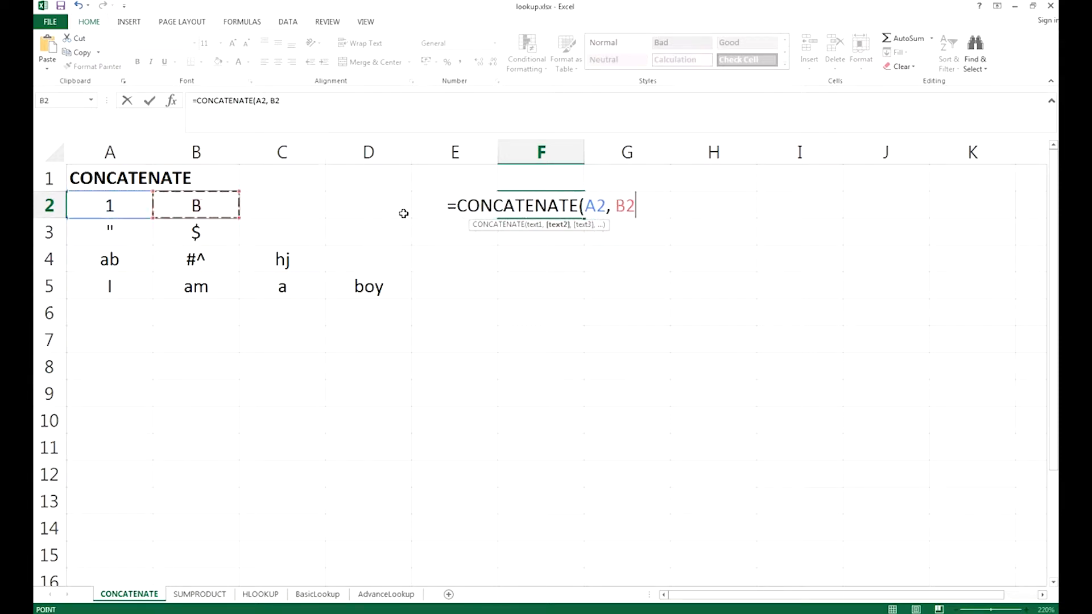
{"action": "type", "text": ")"}
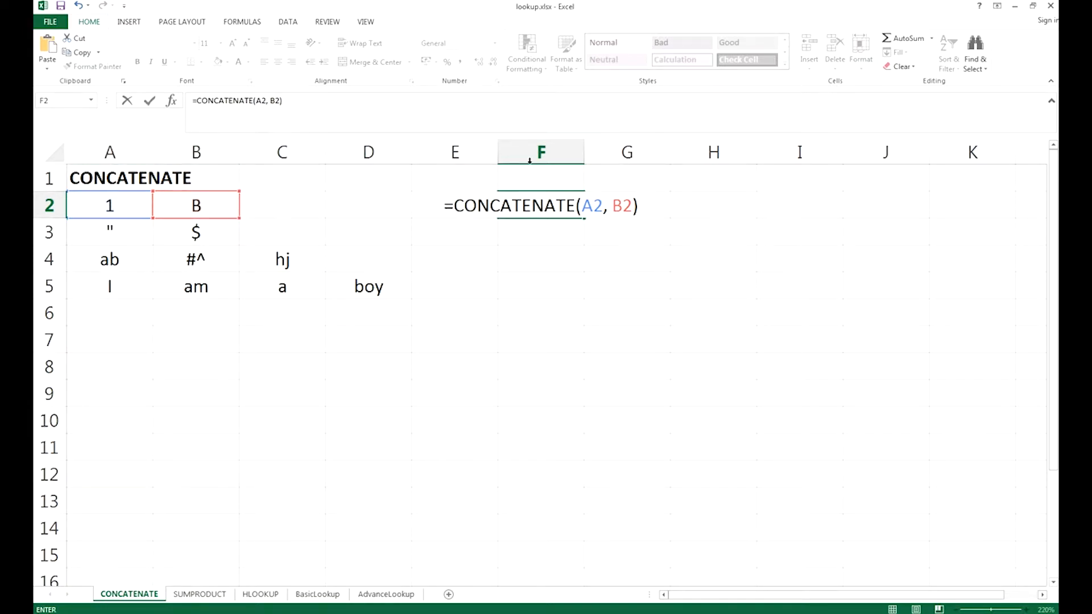
{"action": "key", "text": "Return"}
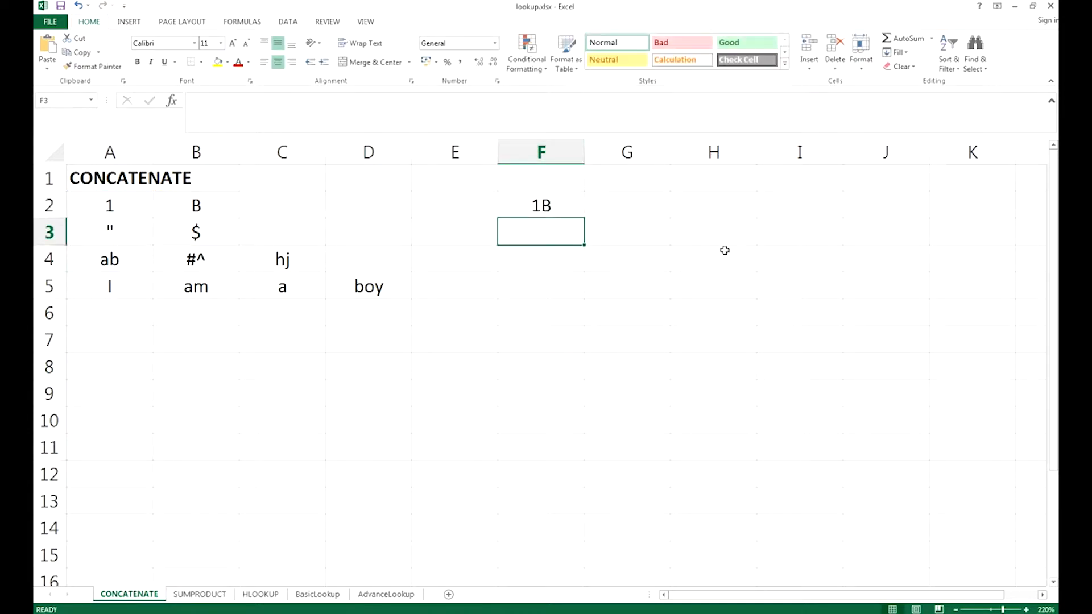
- Fill the CONCATENATE formula from F2 down through F4, checking the copied references in F3
{"action": "left_click", "coordinate": [562, 203]}
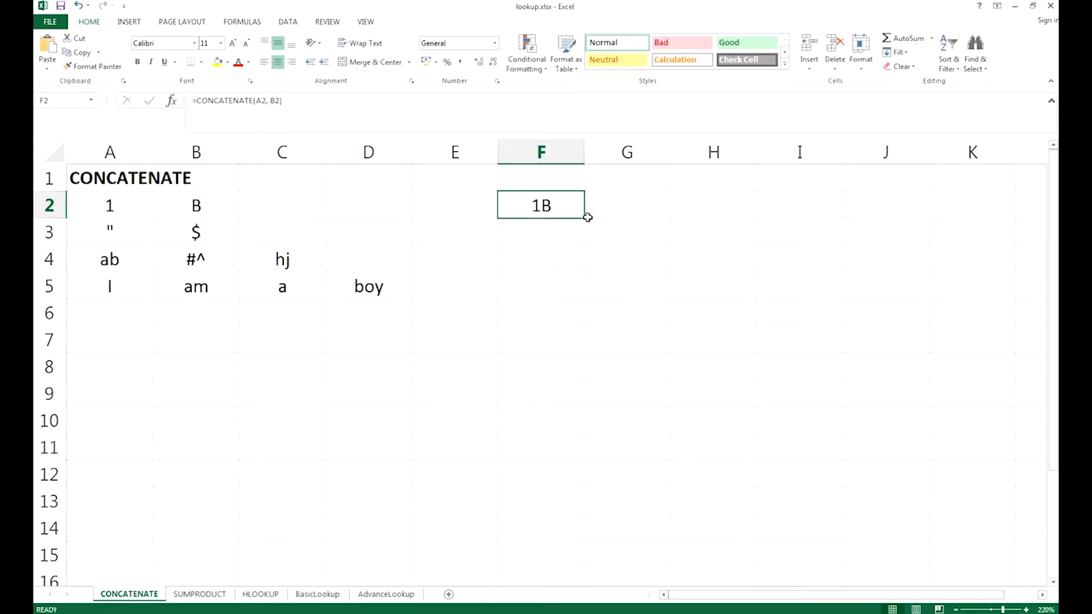
{"action": "left_click_drag", "start_coordinate": [585, 218], "coordinate": [586, 245]}
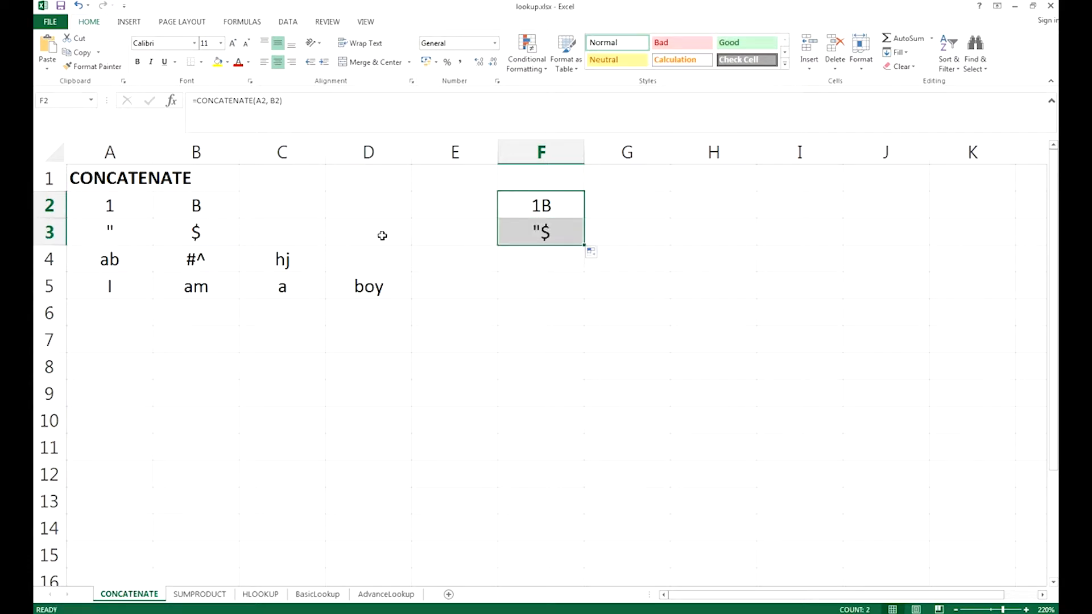
{"action": "left_click", "coordinate": [540, 261]}
{"action": "left_click", "coordinate": [533, 224]}
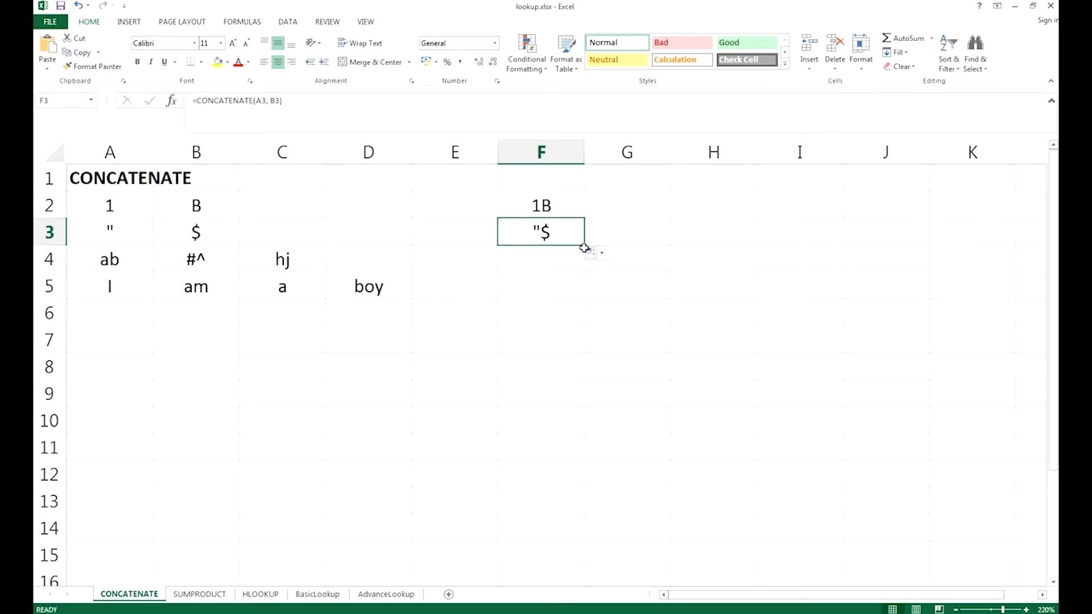
{"action": "left_click_drag", "start_coordinate": [584, 248], "coordinate": [587, 272]}
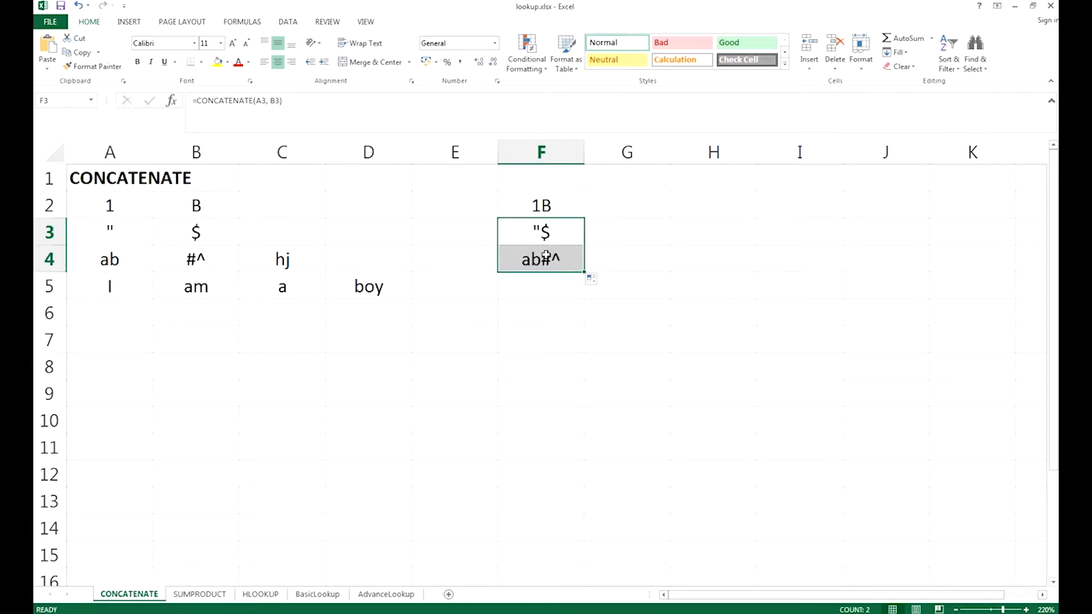
- Extend the formula in F4 with a third argument so it reads =CONCATENATE(A4, B4, C4)
{"action": "left_click", "coordinate": [545, 256]}
{"action": "left_click", "coordinate": [281, 102]}
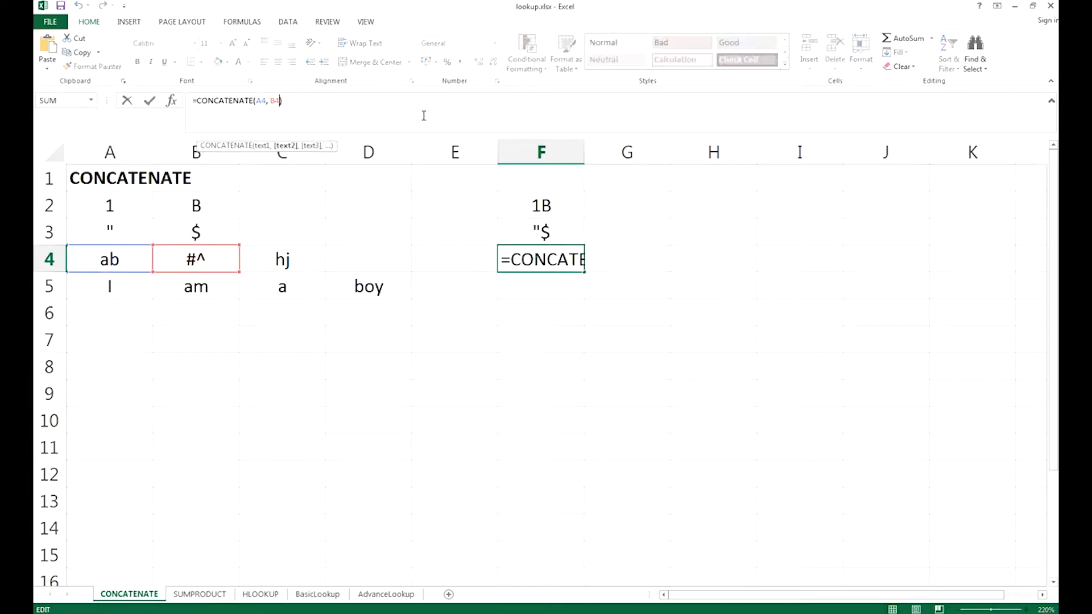
{"action": "key", "text": "Left"}
{"action": "type", "text": ","}
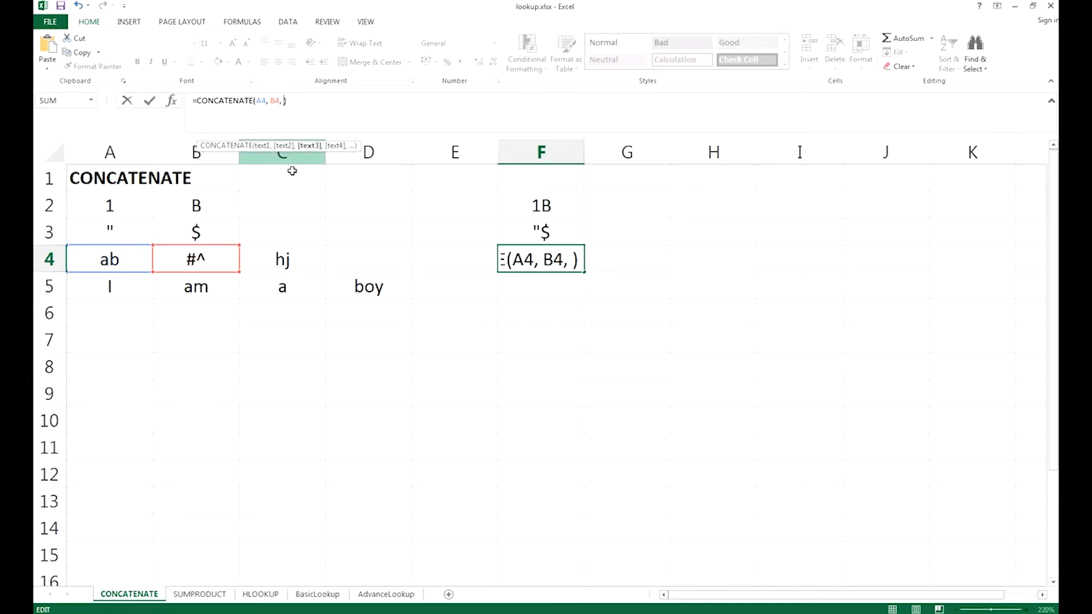
{"action": "type", "text": "C4"}
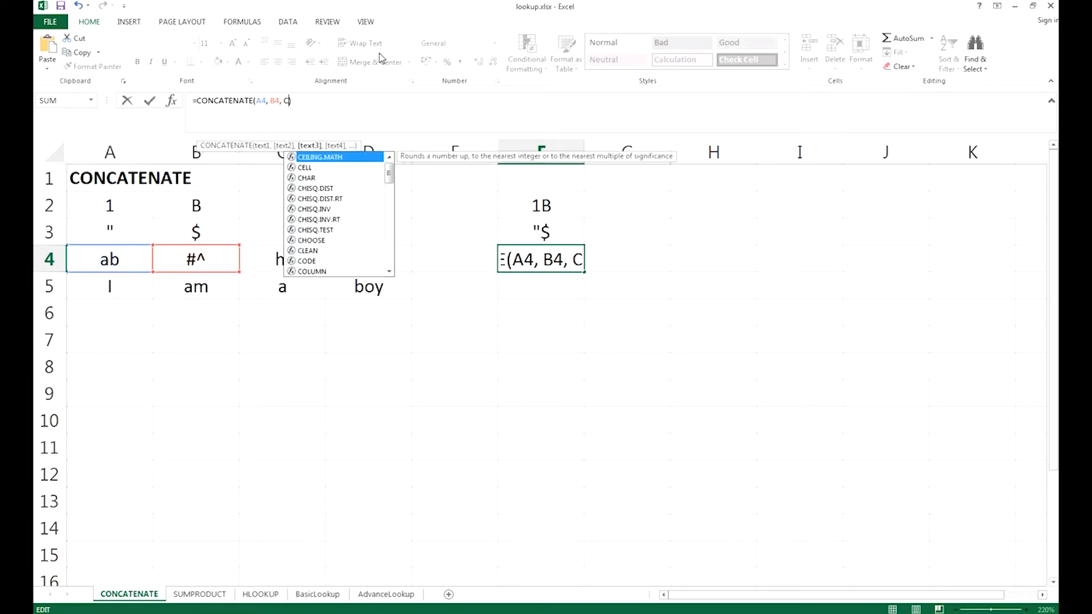
{"action": "key", "text": "Return"}
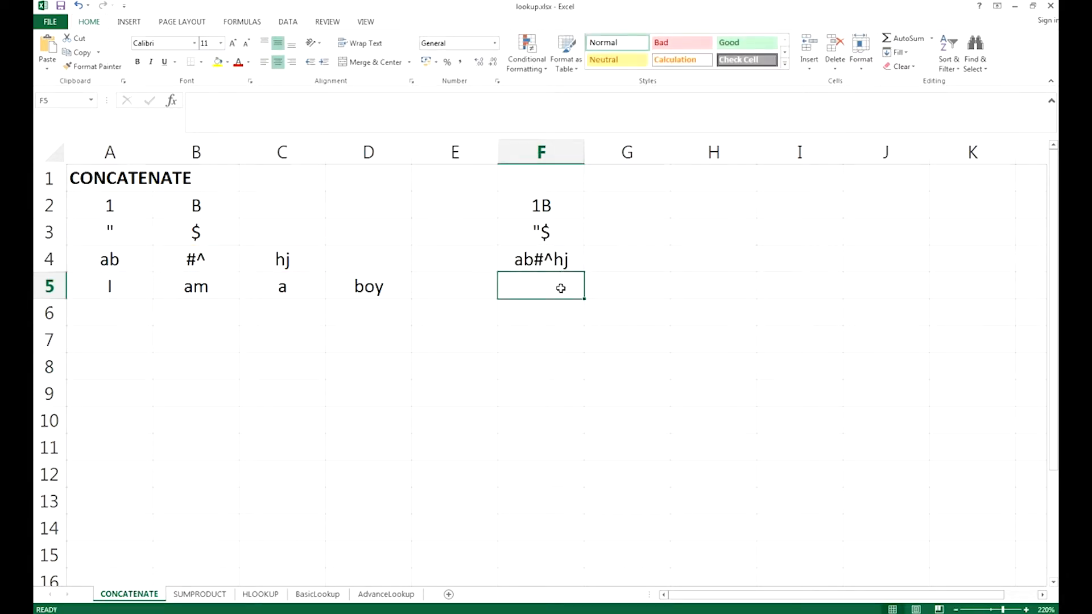
- Enter the formula =CONCATENATE(A5, B5, C5, D5) in cell F5
{"action": "type", "text": "="}
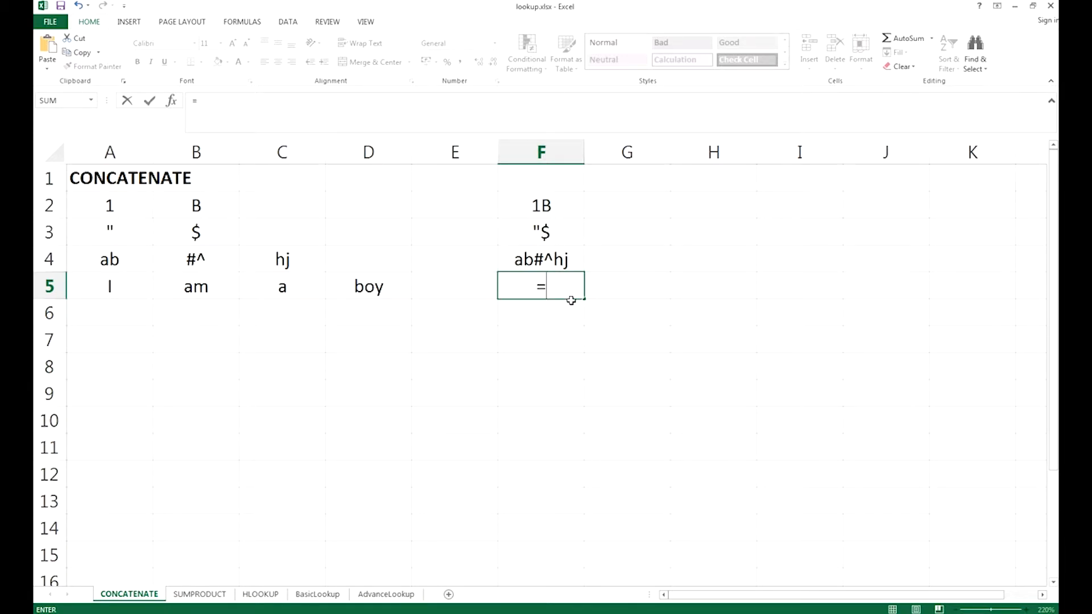
{"action": "type", "text": "C"}
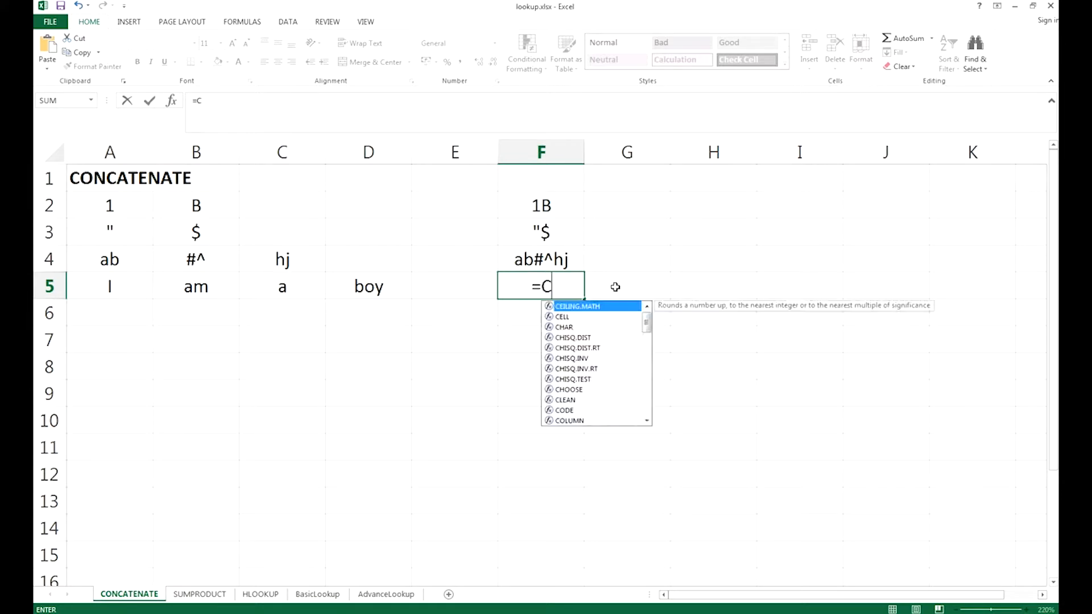
{"action": "type", "text": "ON"}
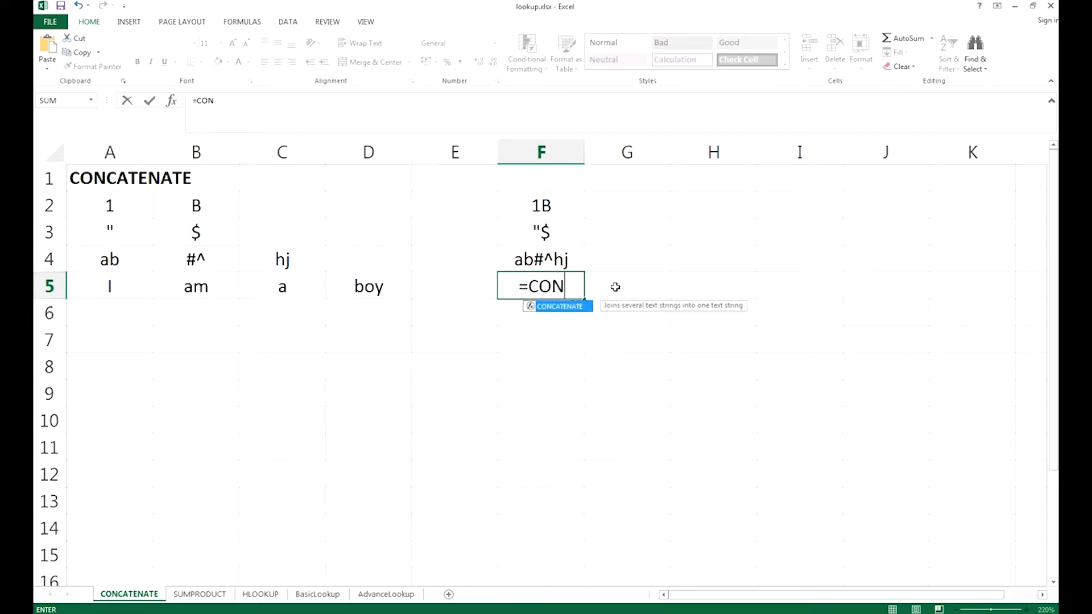
{"action": "type", "text": "CATENATE("}
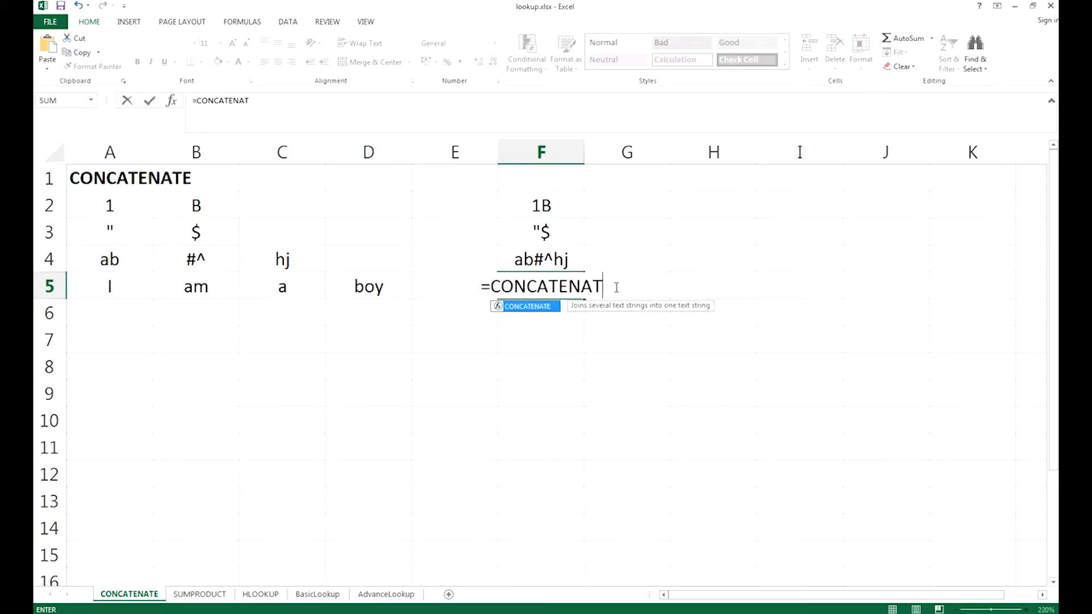
{"action": "left_click", "coordinate": [120, 284]}
{"action": "type", "text": ","}
{"action": "left_click", "coordinate": [194, 284]}
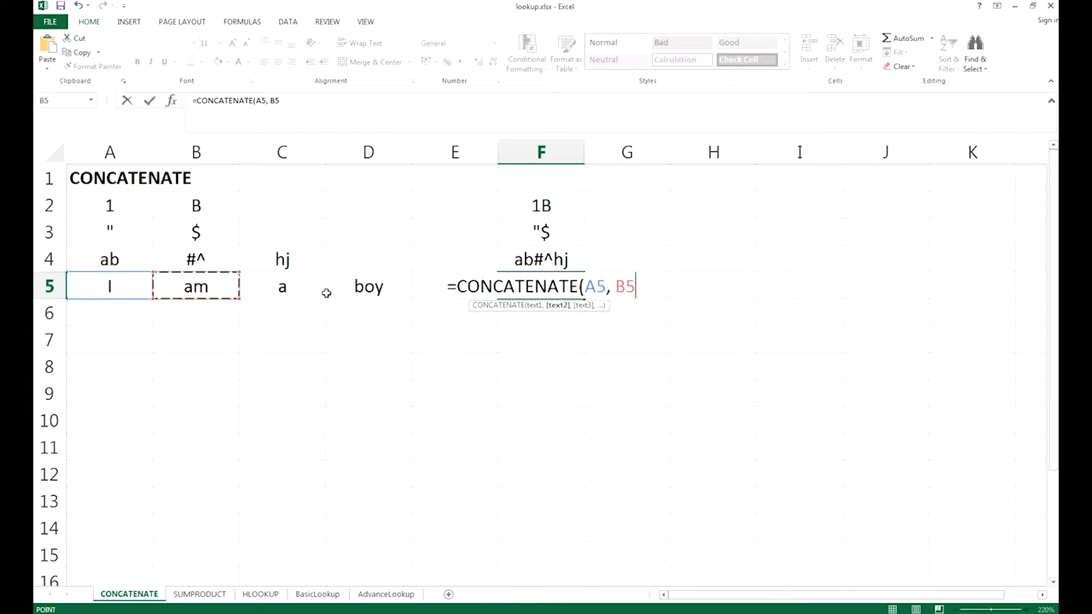
{"action": "type", "text": ","}
{"action": "left_click", "coordinate": [305, 288]}
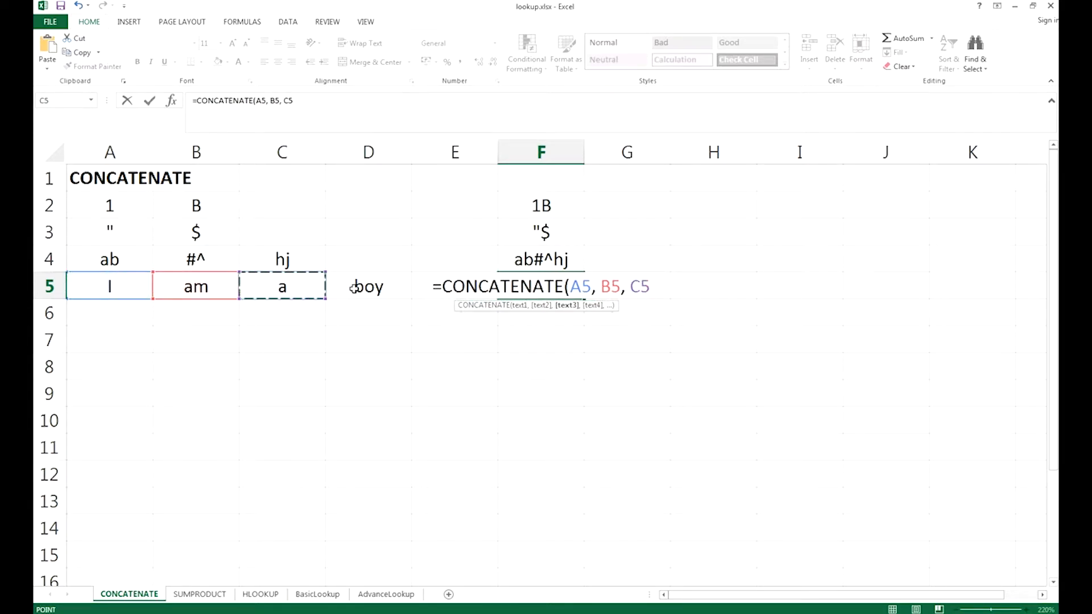
{"action": "type", "text": ","}
{"action": "left_click", "coordinate": [375, 288]}
{"action": "type", "text": ")"}
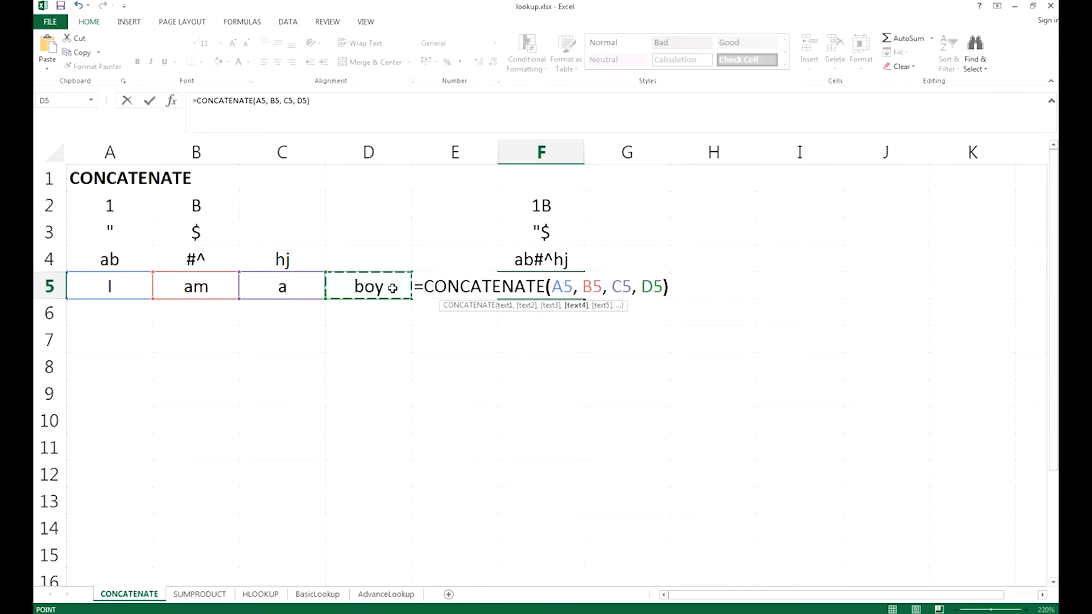
{"action": "key", "text": "Return"}
{"action": "left_click", "coordinate": [570, 292]}
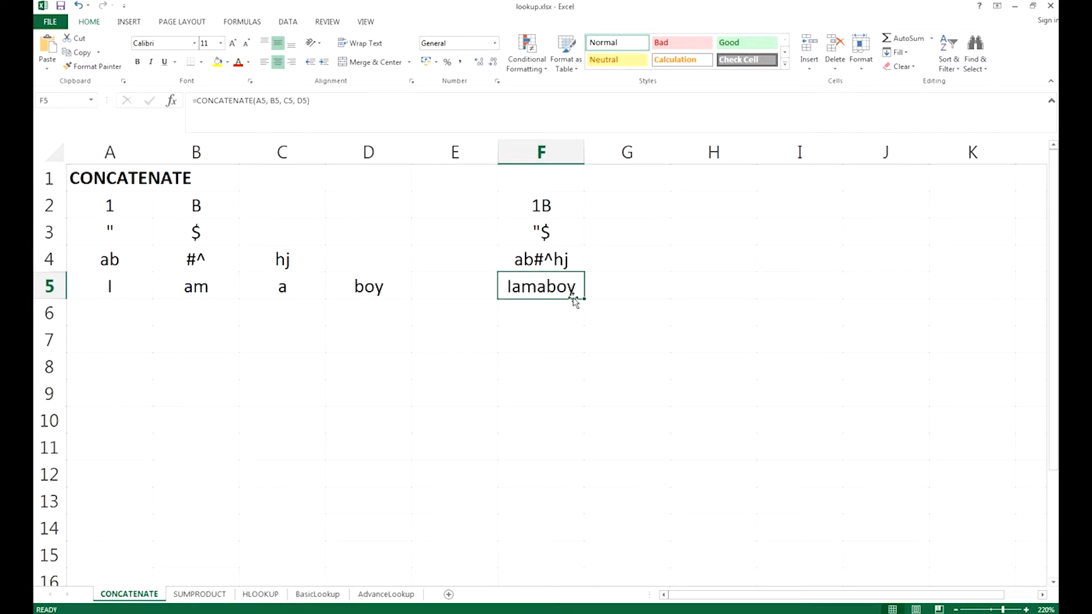
- Add a trailing space after the text "I" in A5 and after "am" in B5
{"action": "left_click", "coordinate": [137, 284]}
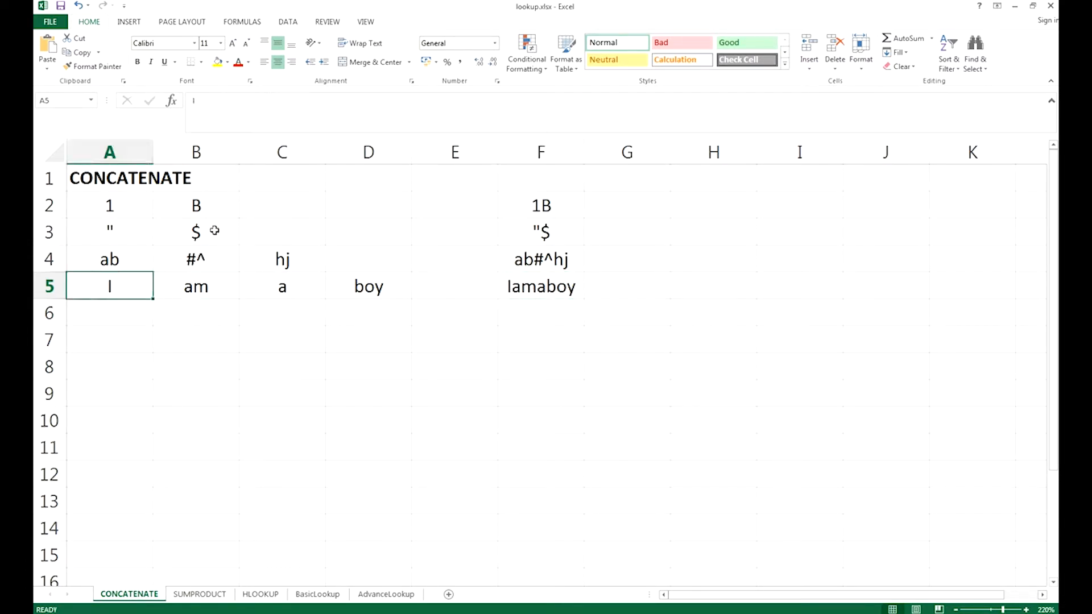
{"action": "left_click", "coordinate": [256, 112]}
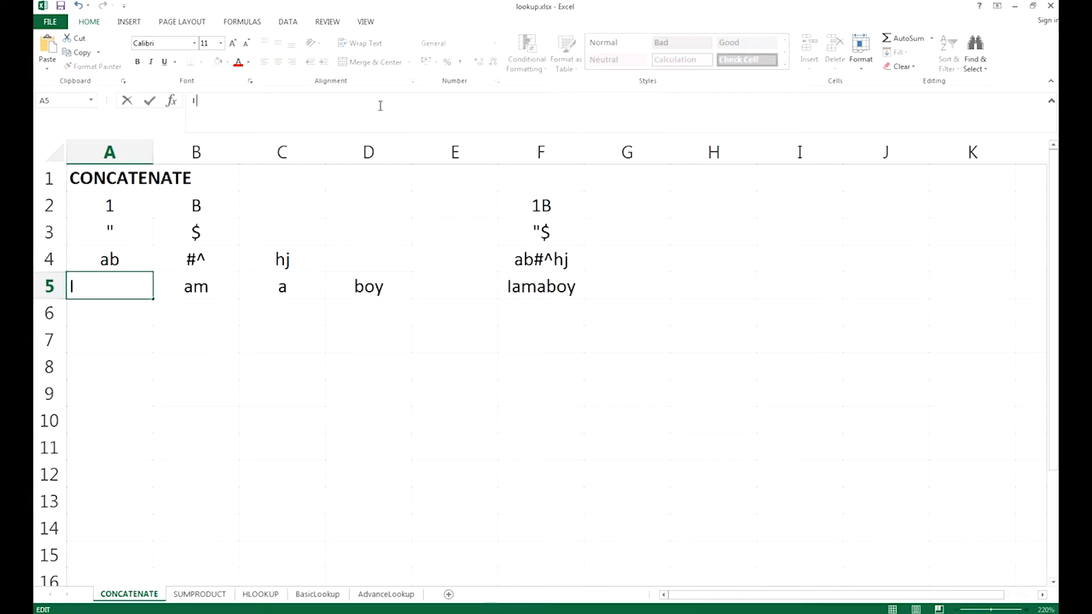
{"action": "key", "text": "Return"}
{"action": "left_click", "coordinate": [220, 287]}
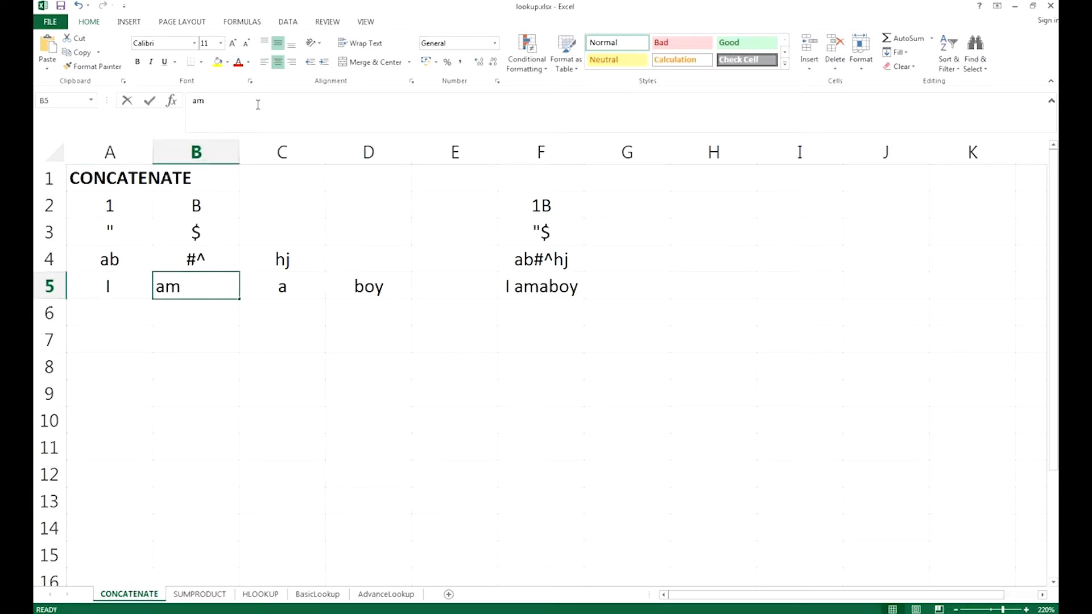
{"action": "key", "text": "Return"}
{"action": "left_click", "coordinate": [543, 292]}
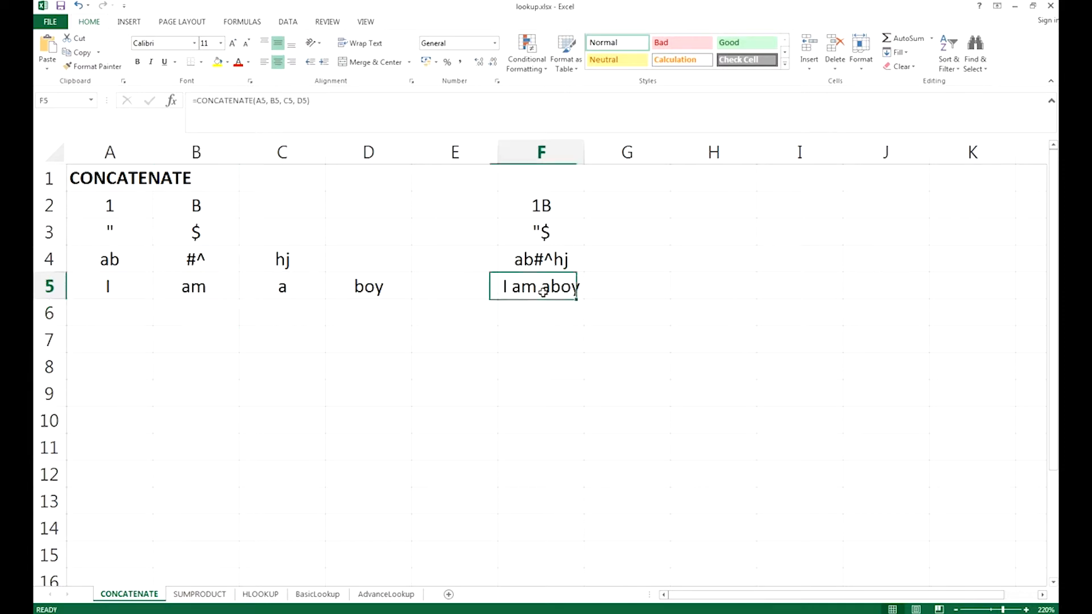
- Change the formula in F5 to =CONCATENATE(A5, B5, C5, " ", D5) and review source cells A5 and B5
{"action": "left_click", "coordinate": [296, 100]}
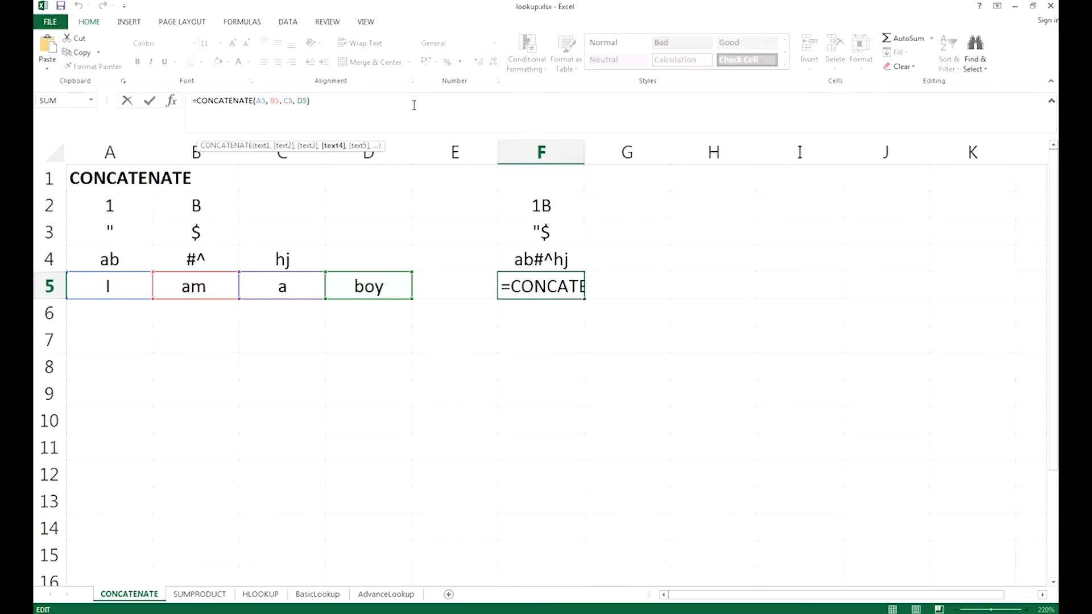
{"action": "type", "text": "\" "}
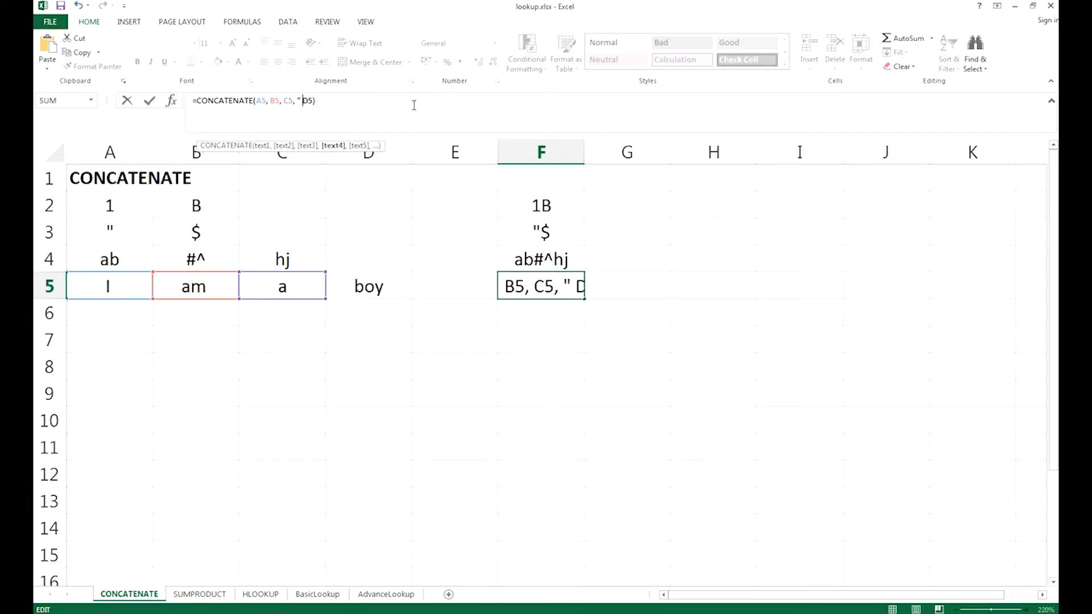
{"action": "type", "text": "\","}
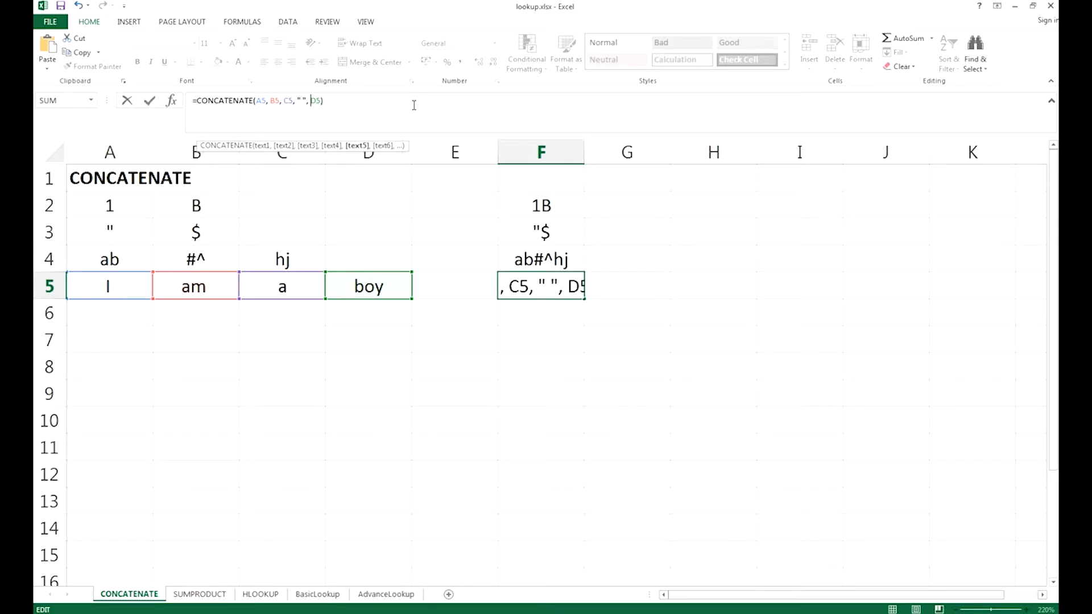
{"action": "key", "text": "Return"}
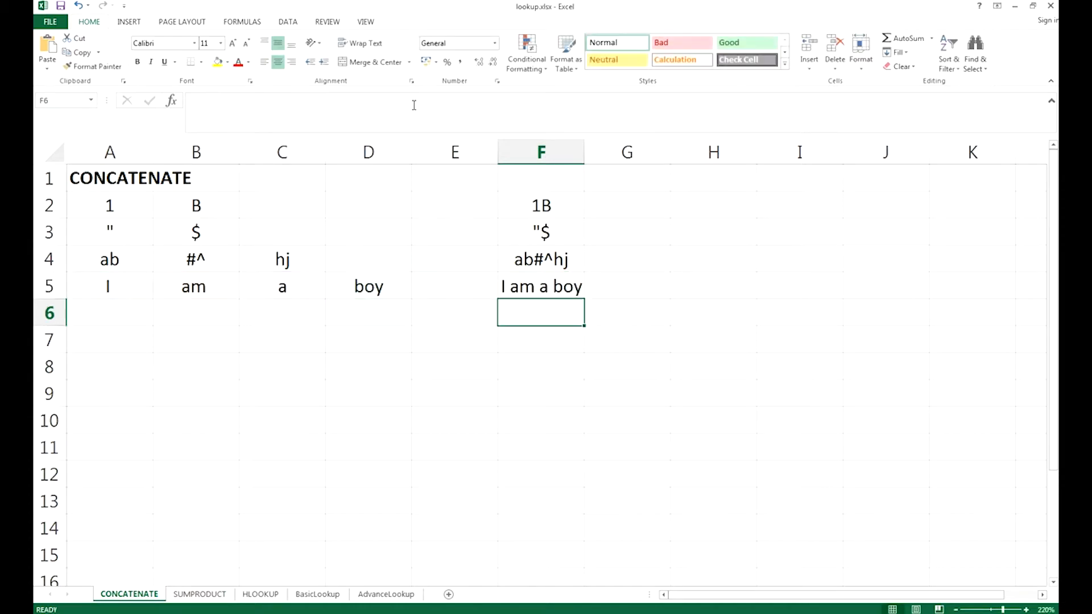
{"action": "left_click", "coordinate": [562, 277]}
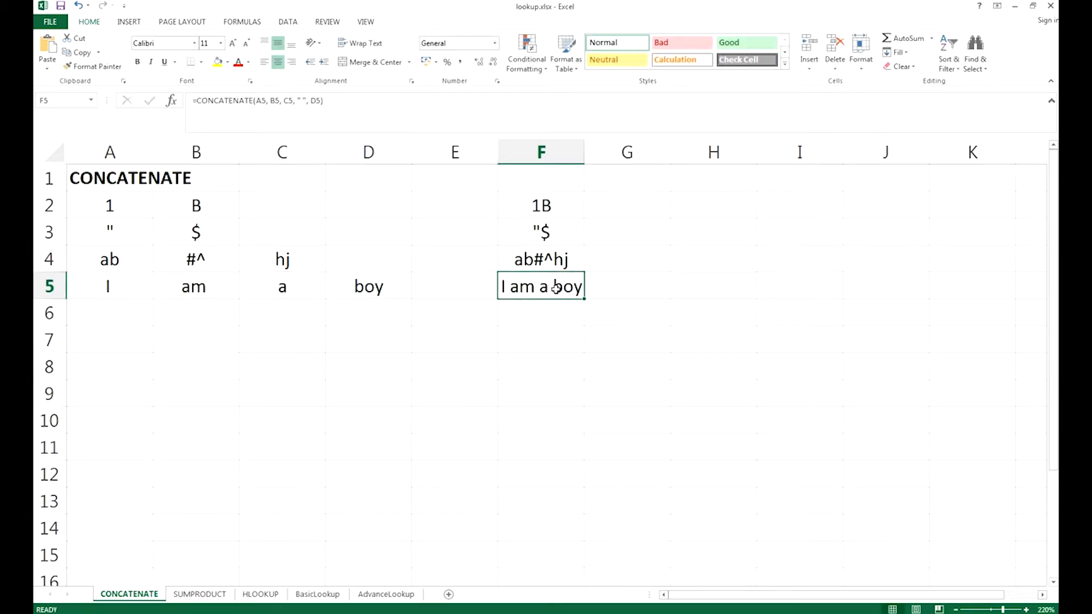
{"action": "left_click", "coordinate": [196, 286]}
{"action": "left_click", "coordinate": [121, 287]}
{"action": "left_click", "coordinate": [214, 283]}
{"action": "left_click", "coordinate": [520, 288]}
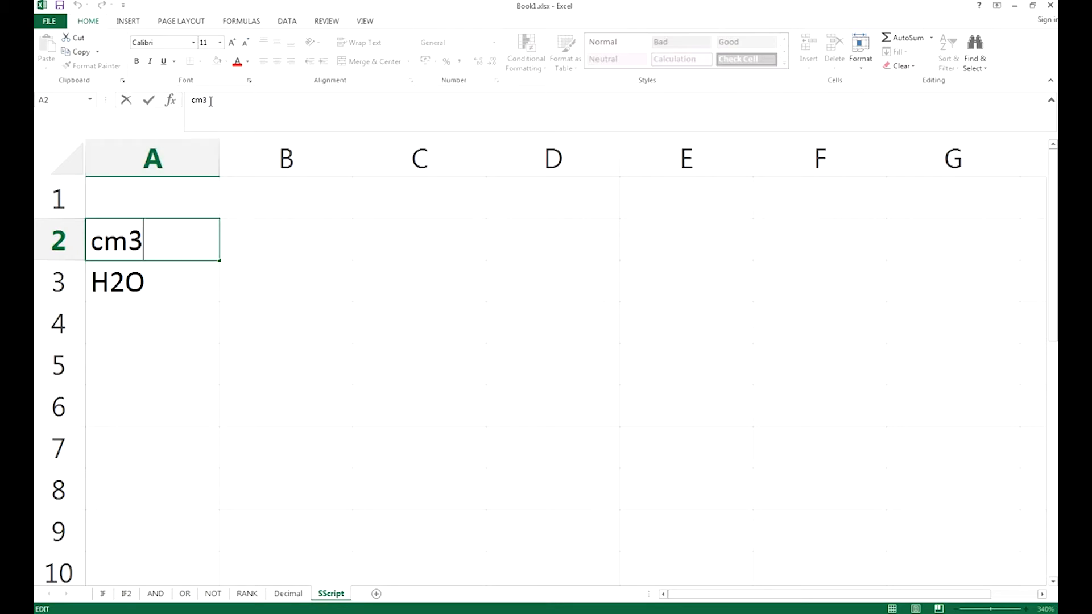
- Format the 3 of "cm3" in cell A2 of the SScript sheet in Book1.xlsx as superscript
{"action": "left_click_drag", "start_coordinate": [205, 100], "coordinate": [204, 101]}
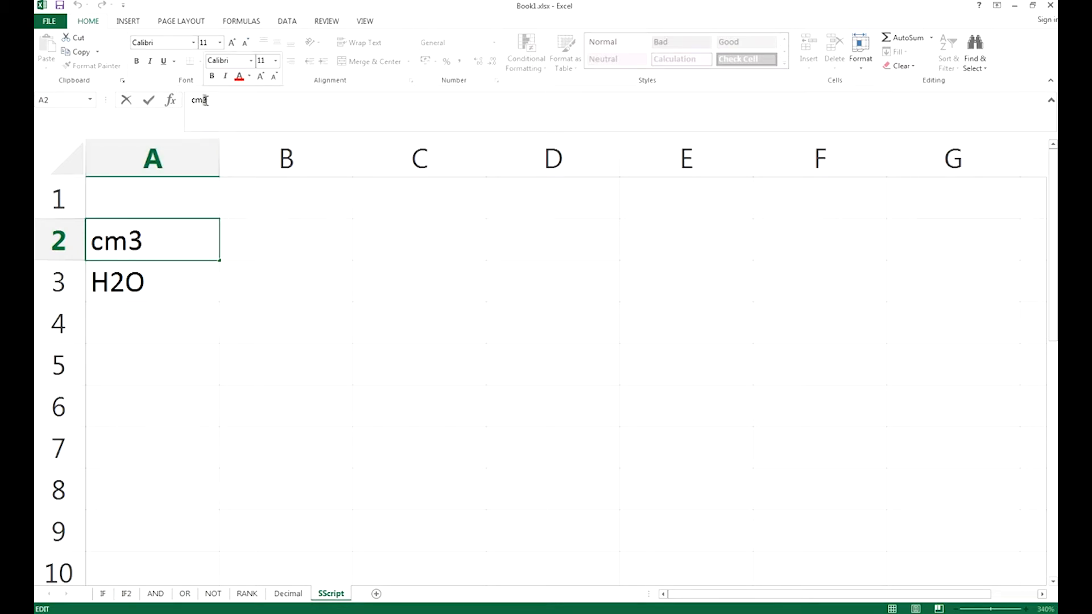
{"action": "right_click", "coordinate": [205, 100]}
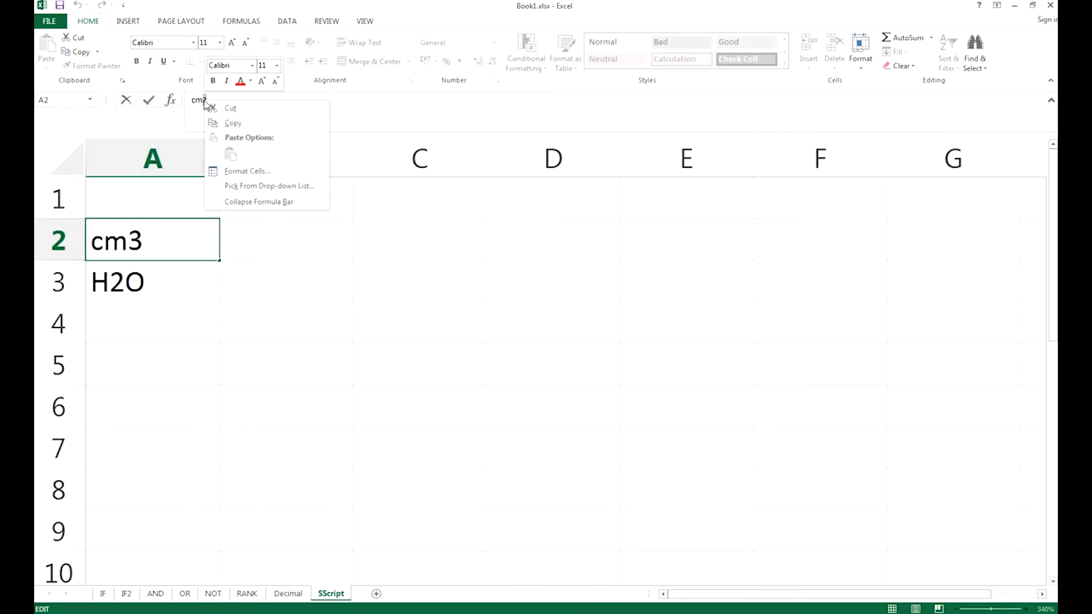
{"action": "left_click", "coordinate": [253, 175]}
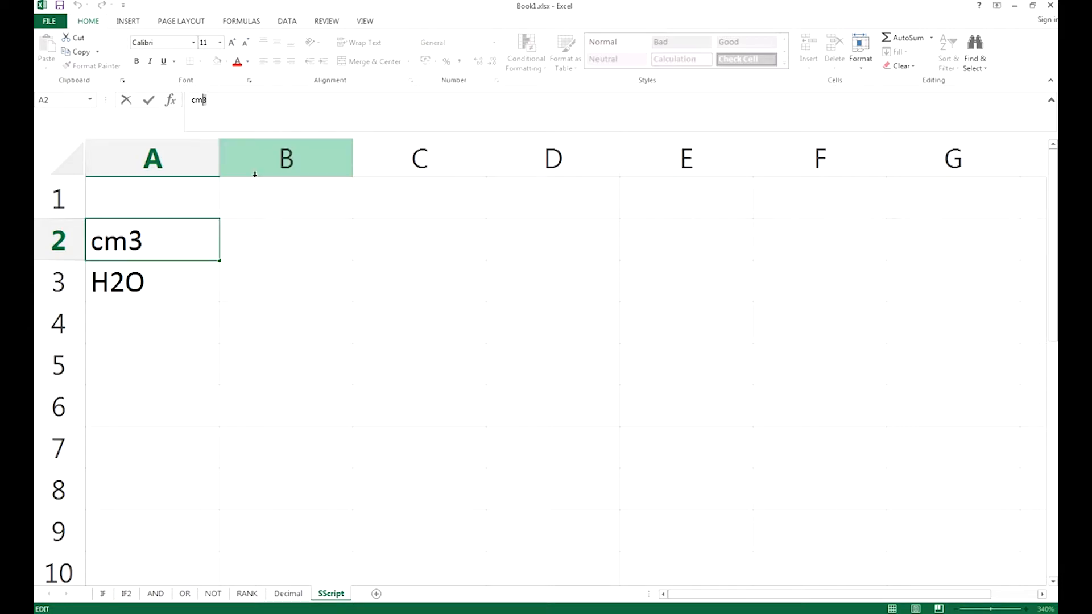
{"action": "left_click_drag", "start_coordinate": [301, 34], "coordinate": [413, 205]}
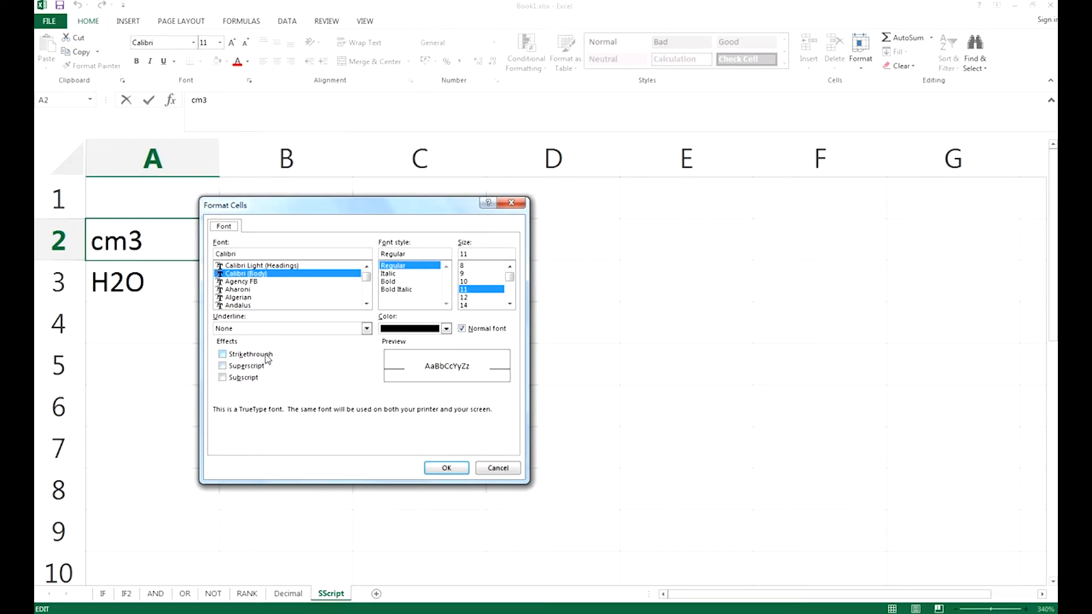
{"action": "left_click", "coordinate": [259, 370]}
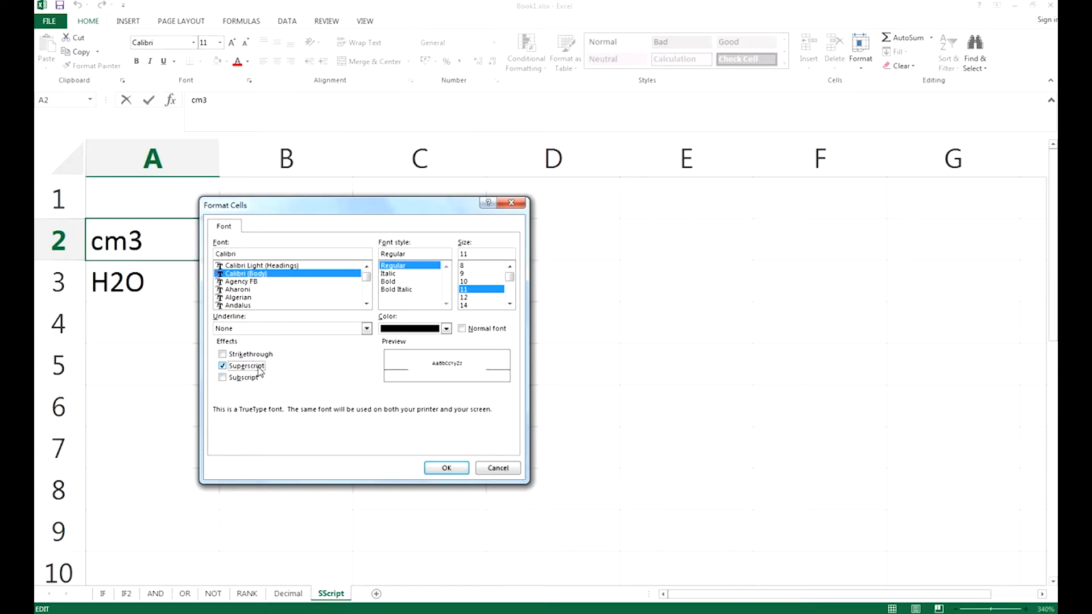
{"action": "left_click", "coordinate": [446, 467]}
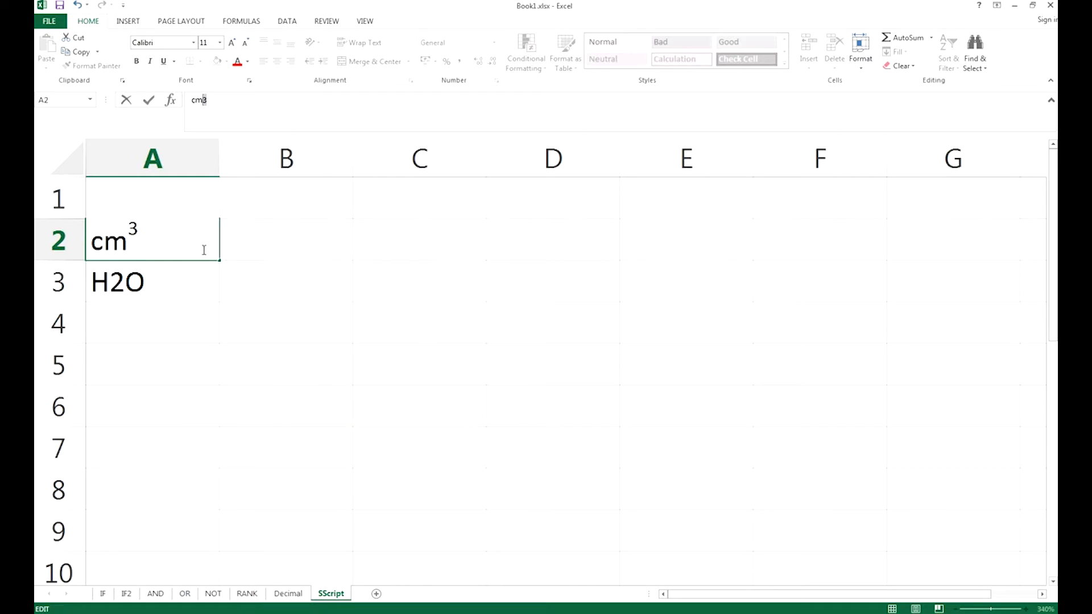
{"action": "key", "text": "Return"}
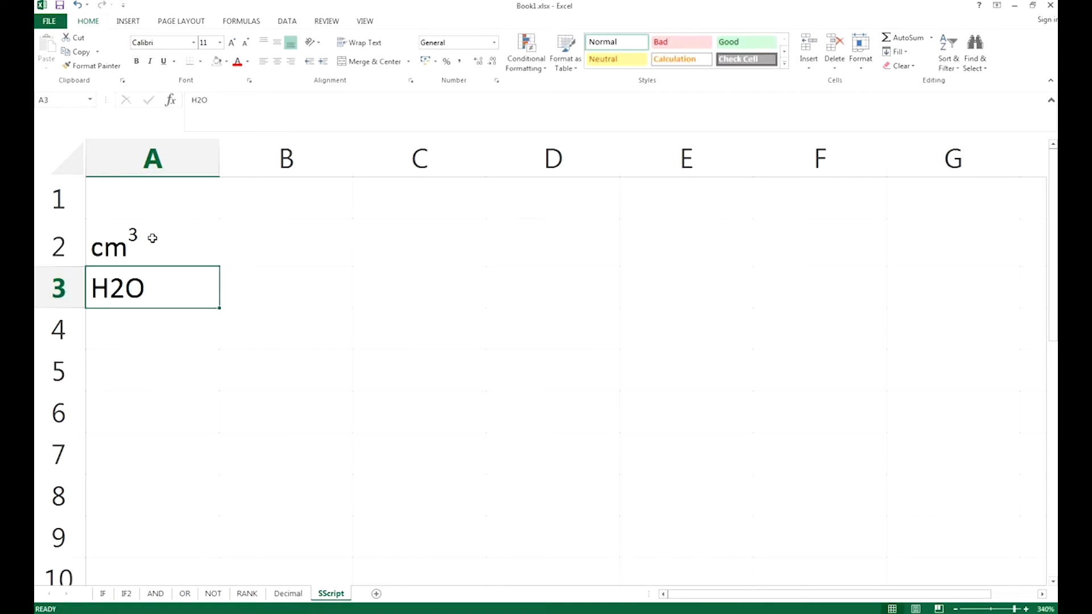
- Format the 2 of "H2O" in cell A3 of the SScript sheet as subscript
{"action": "double_click", "coordinate": [123, 291]}
{"action": "left_click_drag", "start_coordinate": [124, 291], "coordinate": [111, 291]}
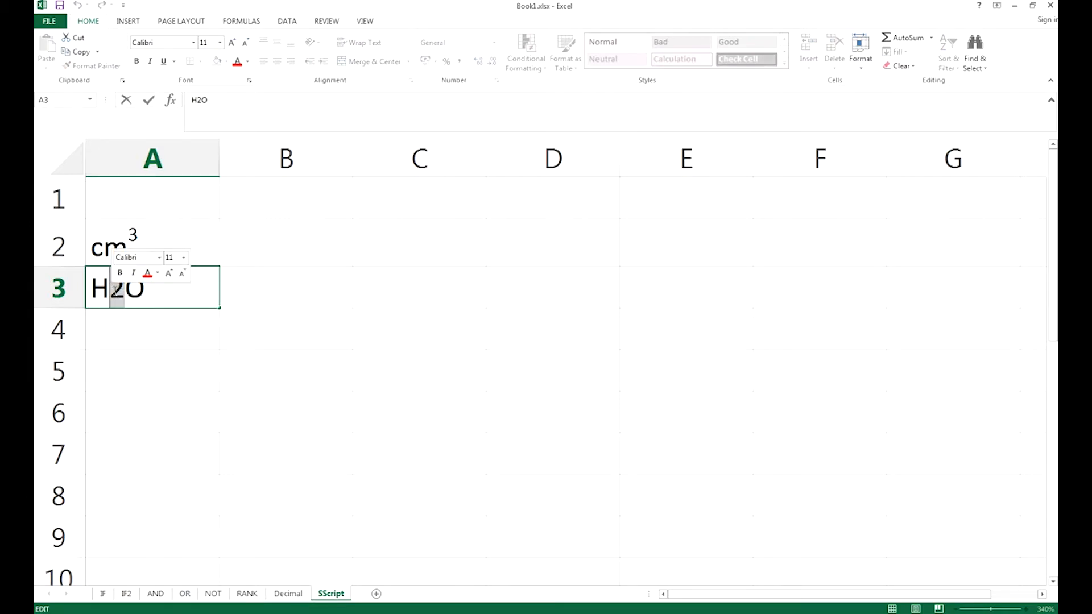
{"action": "right_click", "coordinate": [117, 291]}
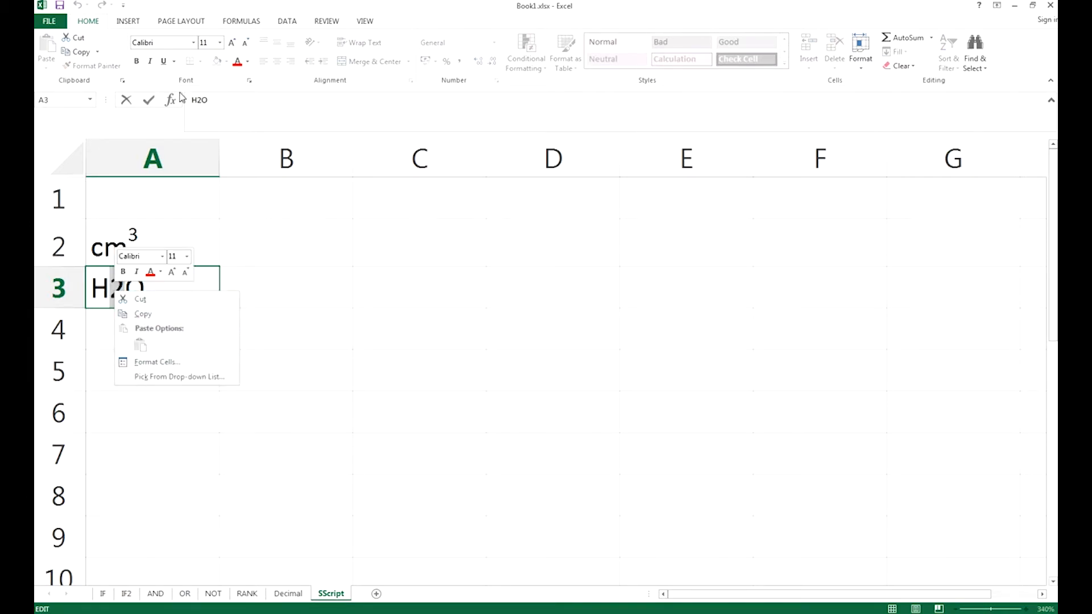
{"action": "left_click", "coordinate": [156, 363]}
{"action": "left_click_drag", "start_coordinate": [266, 221], "coordinate": [444, 176]}
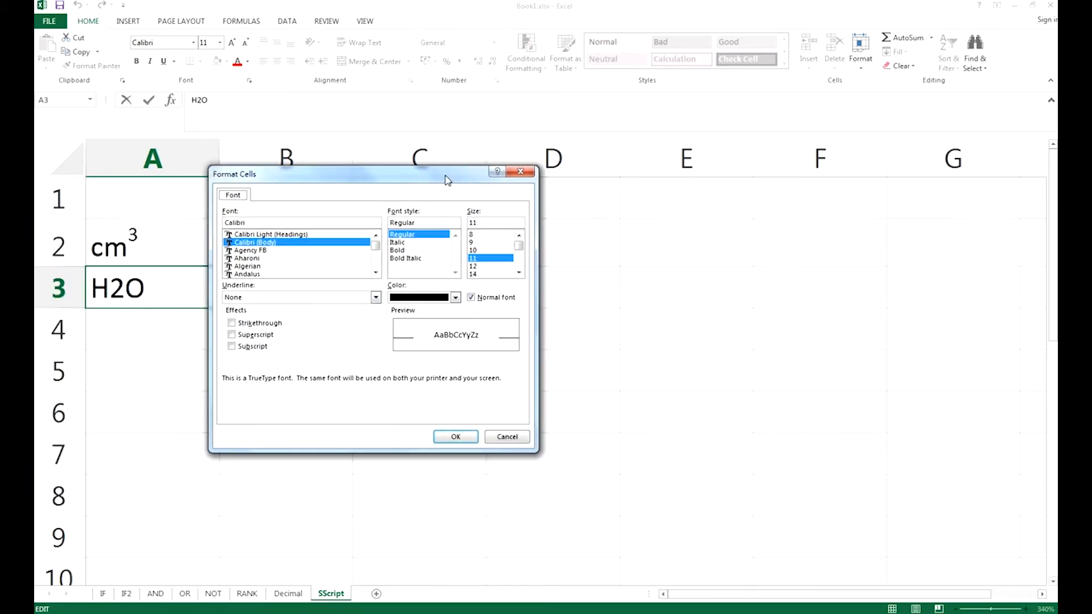
{"action": "left_click", "coordinate": [252, 347]}
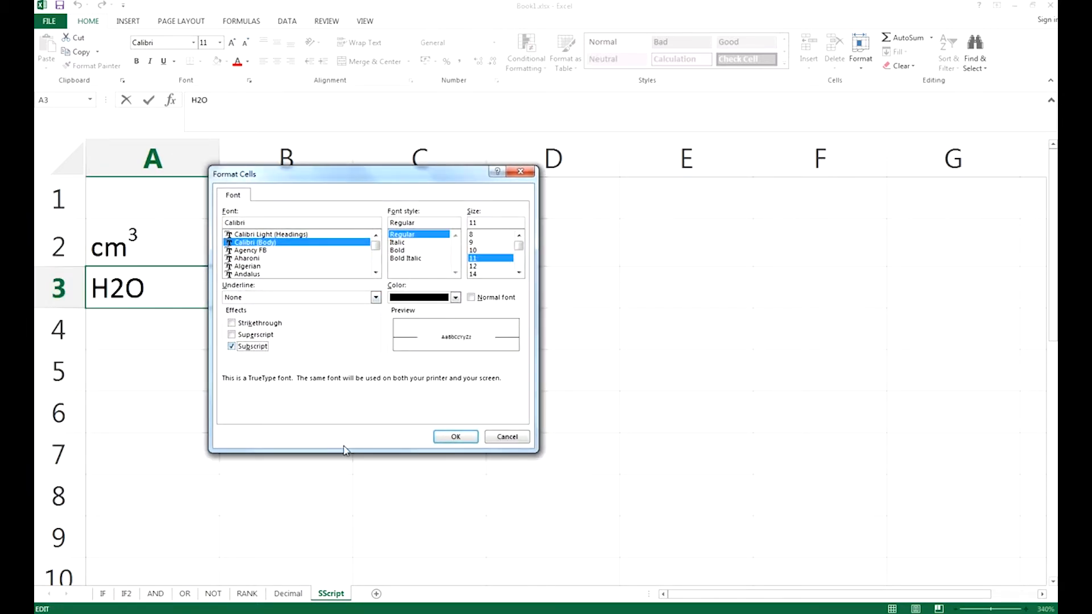
{"action": "left_click", "coordinate": [455, 437]}
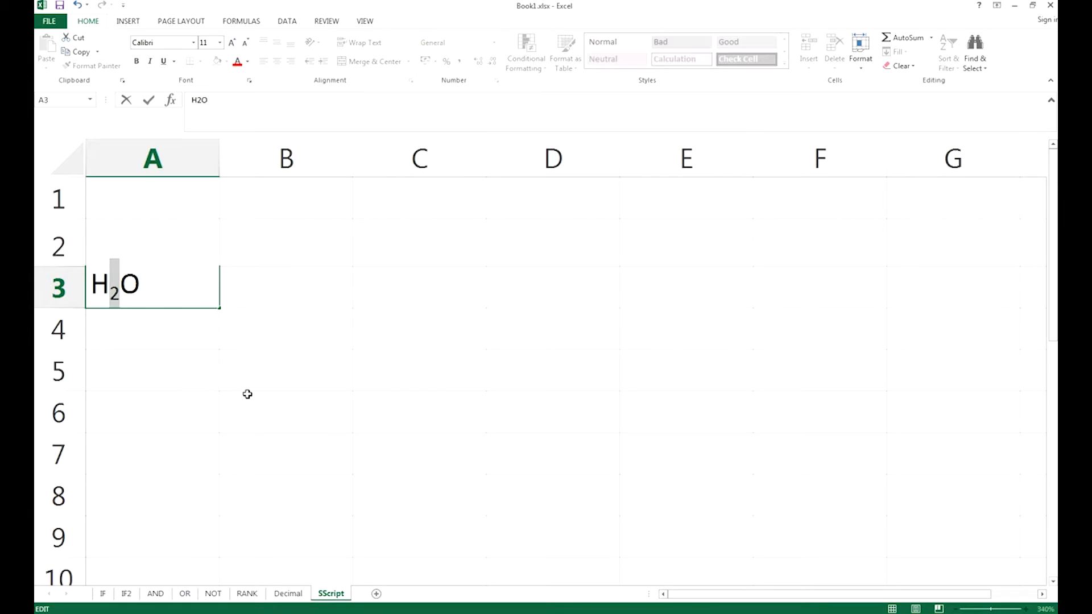
{"action": "left_click", "coordinate": [247, 394]}
{"action": "left_click", "coordinate": [156, 313]}
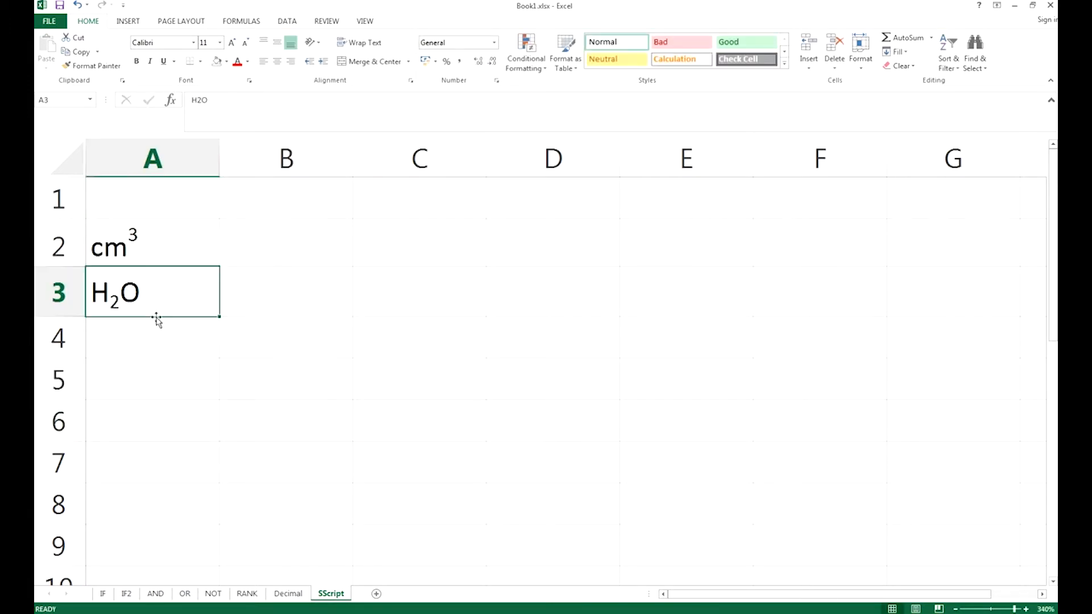
{"action": "left_click", "coordinate": [264, 305]}
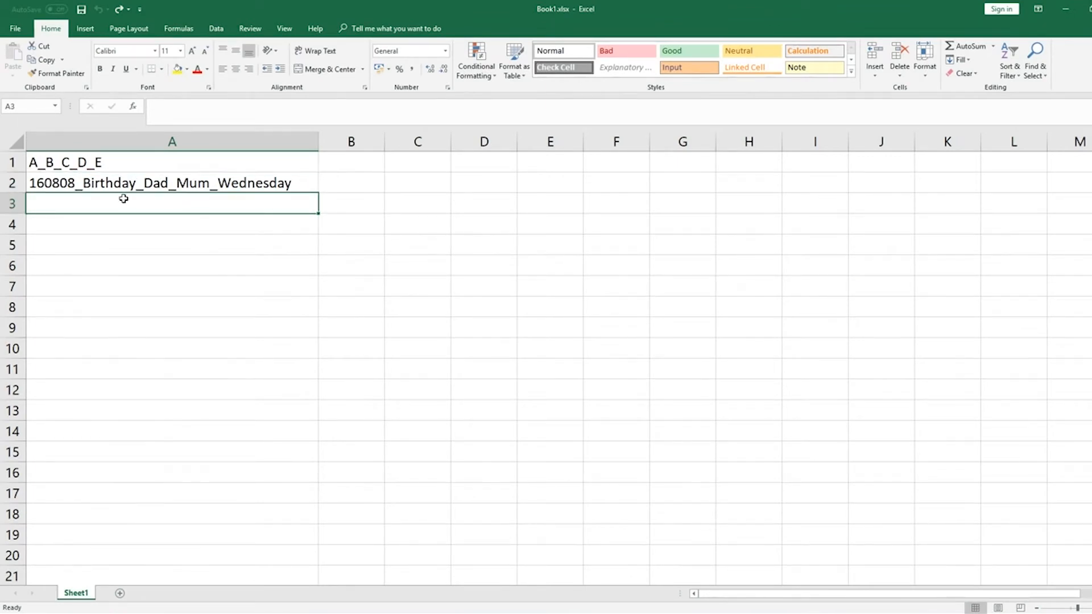
{"action": "left_click", "coordinate": [58, 185]}
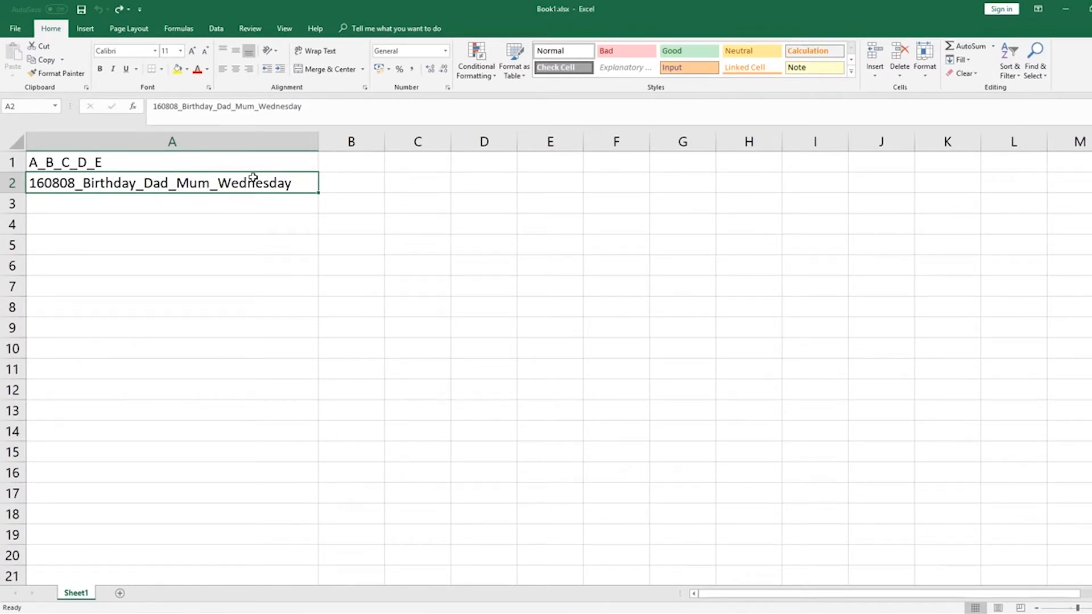
{"action": "left_click_drag", "start_coordinate": [407, 181], "coordinate": [733, 178]}
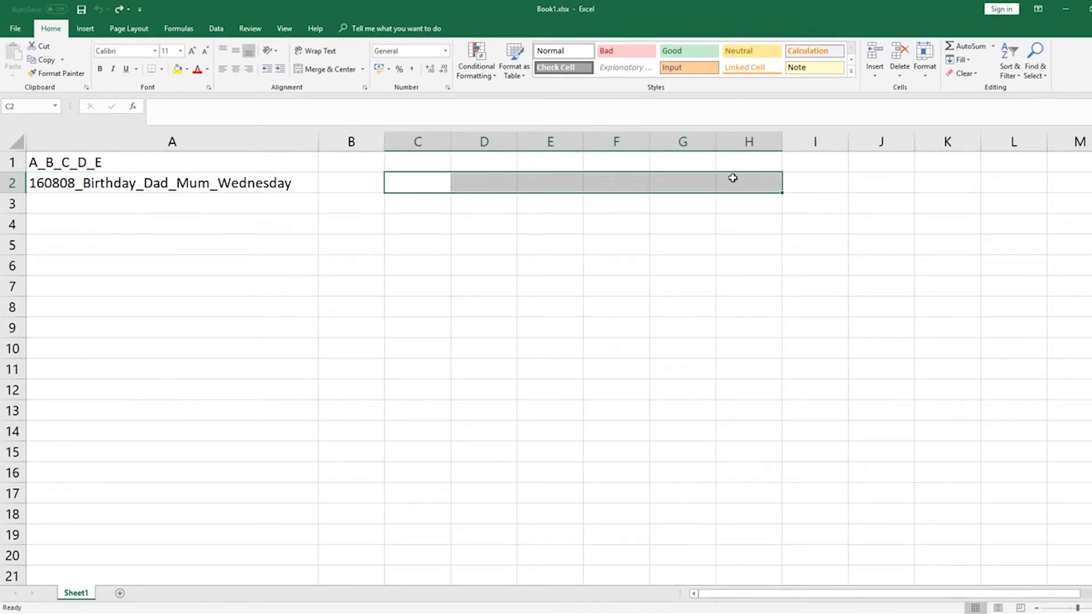
{"action": "left_click", "coordinate": [733, 178]}
- Turn range A1:A2 of Sheet1 in Book1.xlsx into a table without headers and open it in the Power Query Editor
{"action": "left_click", "coordinate": [286, 184]}
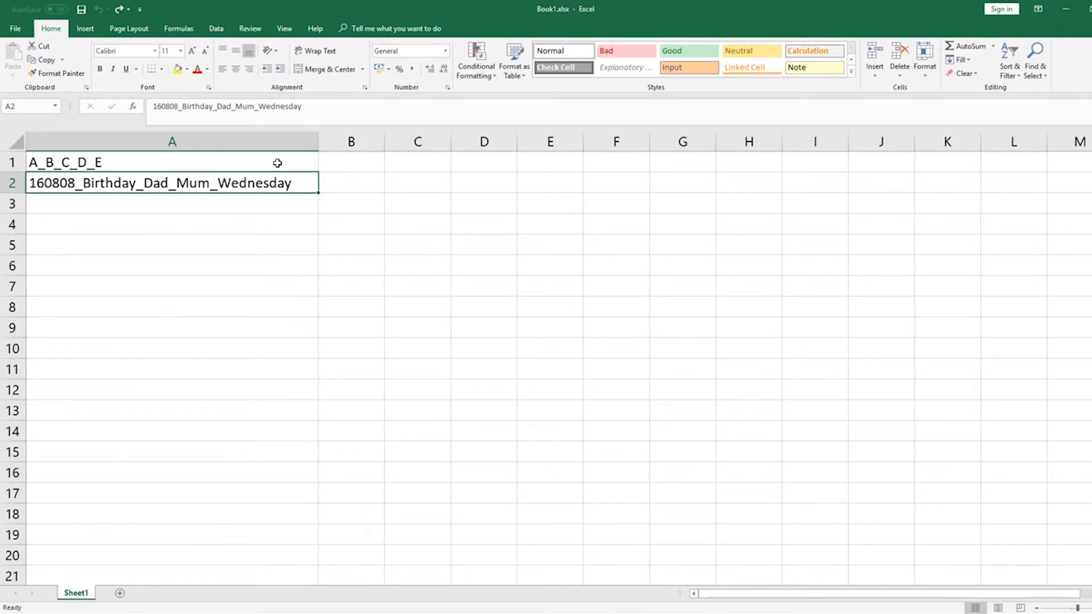
{"action": "left_click", "coordinate": [217, 30]}
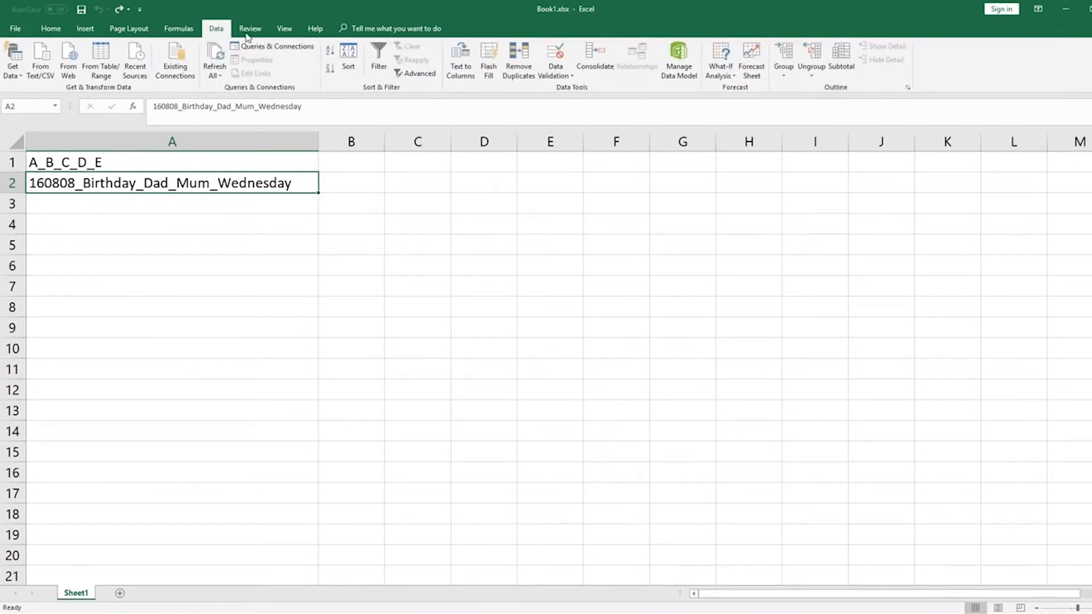
{"action": "left_click", "coordinate": [113, 75]}
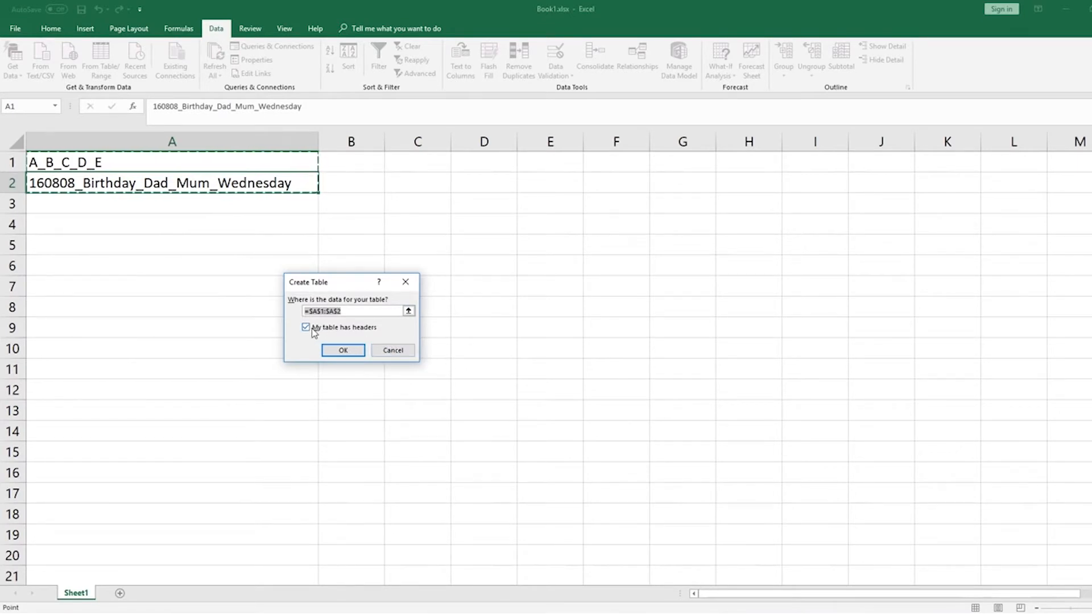
{"action": "left_click", "coordinate": [370, 333]}
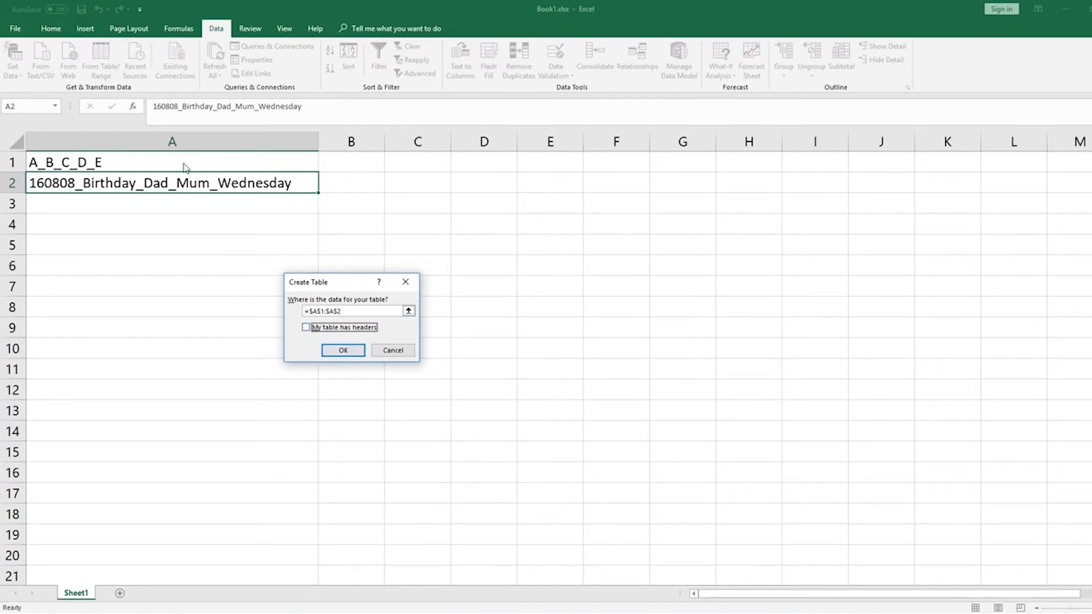
{"action": "left_click", "coordinate": [345, 349]}
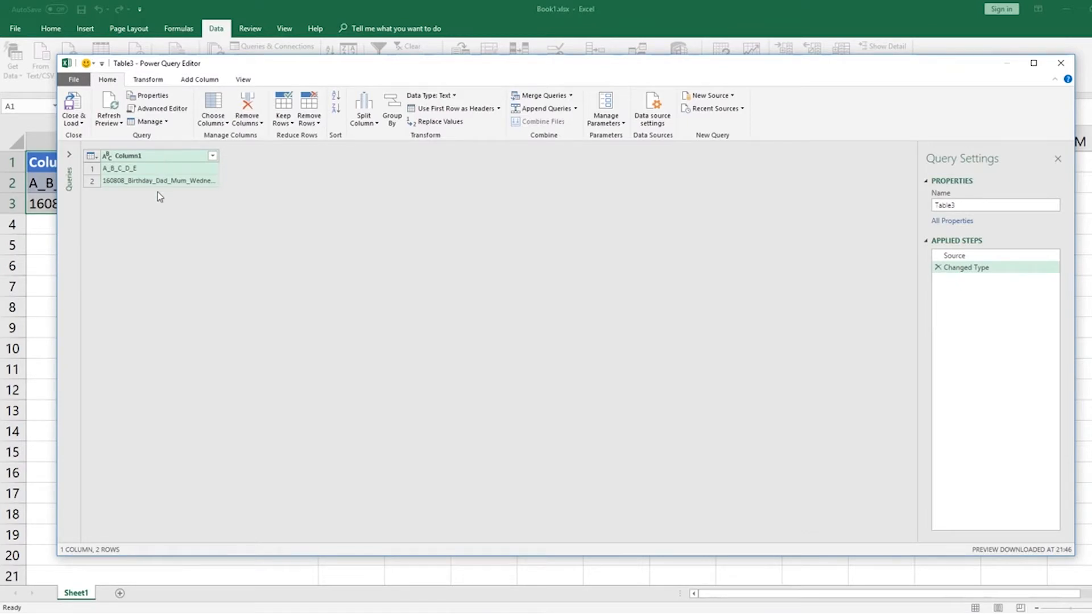
- Split Column1 by the custom delimiter "_" at each occurrence of the delimiter
{"action": "right_click", "coordinate": [160, 159]}
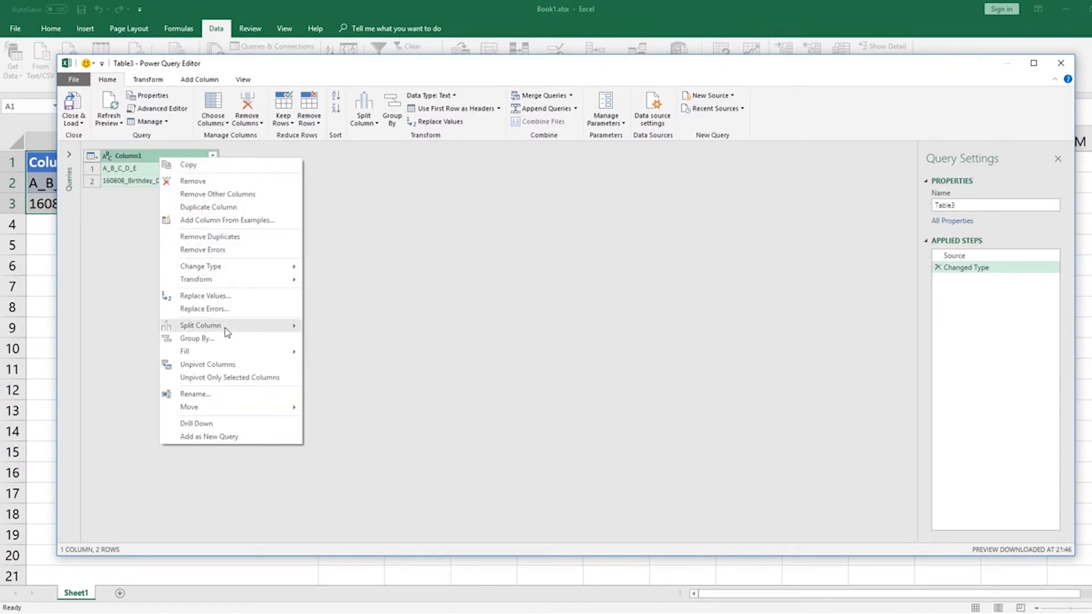
{"action": "mouse_move", "coordinate": [189, 330]}
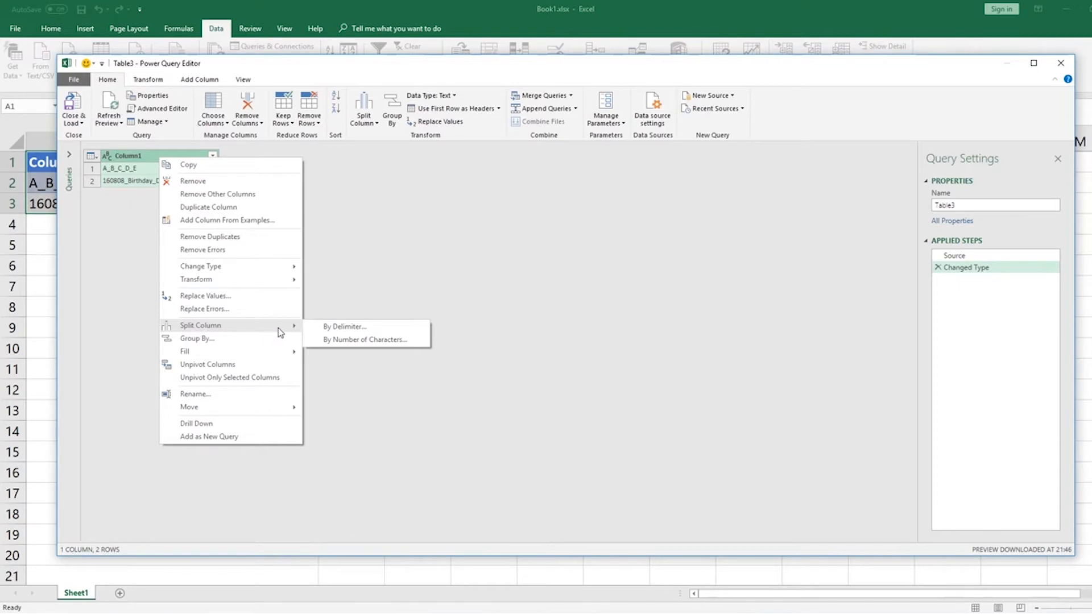
{"action": "left_click", "coordinate": [348, 328]}
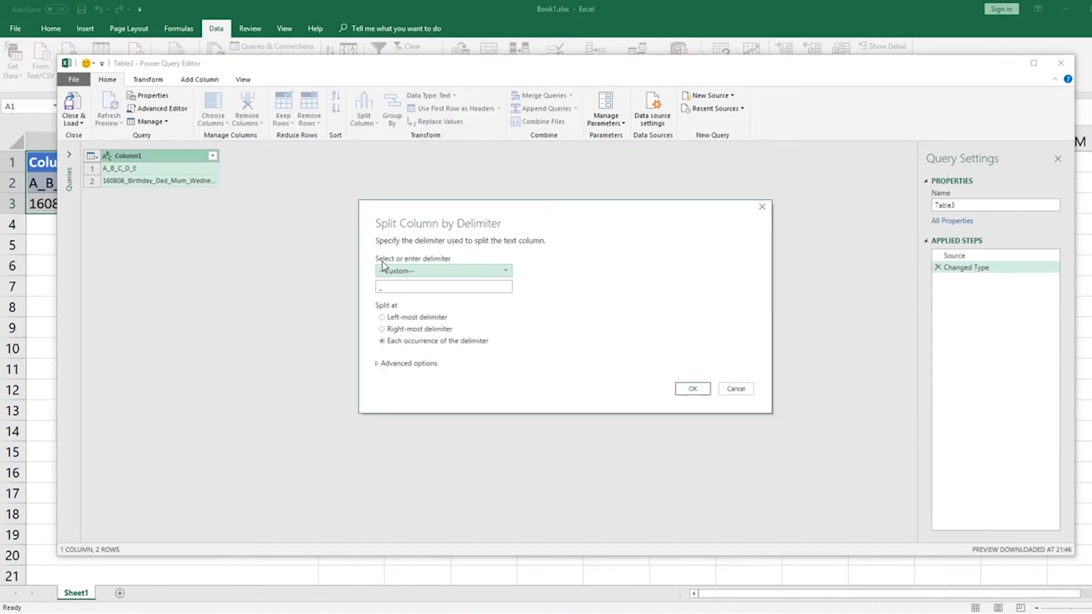
{"action": "left_click", "coordinate": [463, 270]}
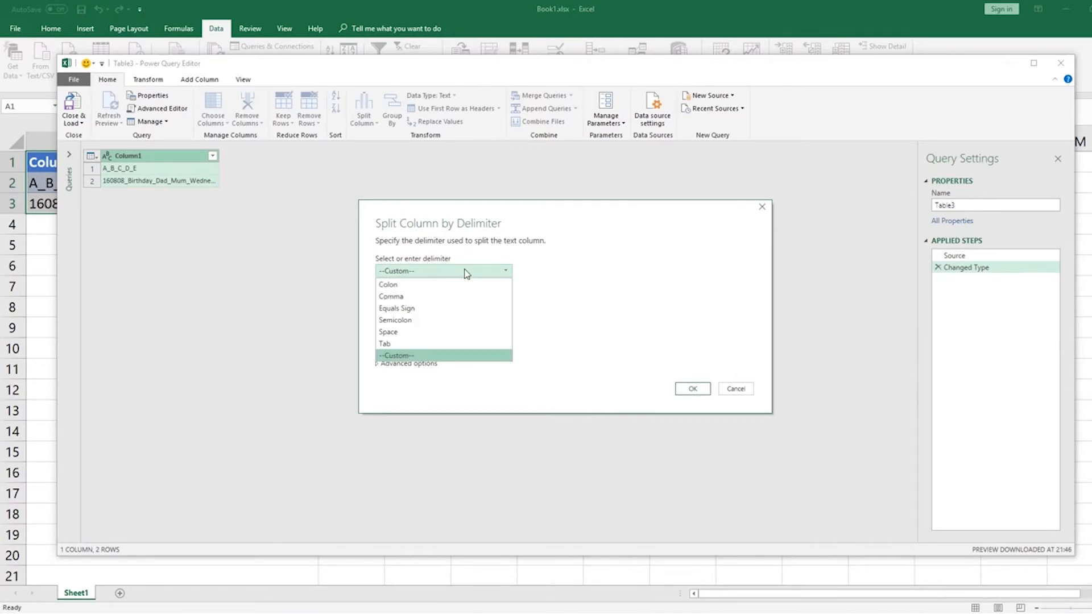
{"action": "left_click", "coordinate": [414, 355]}
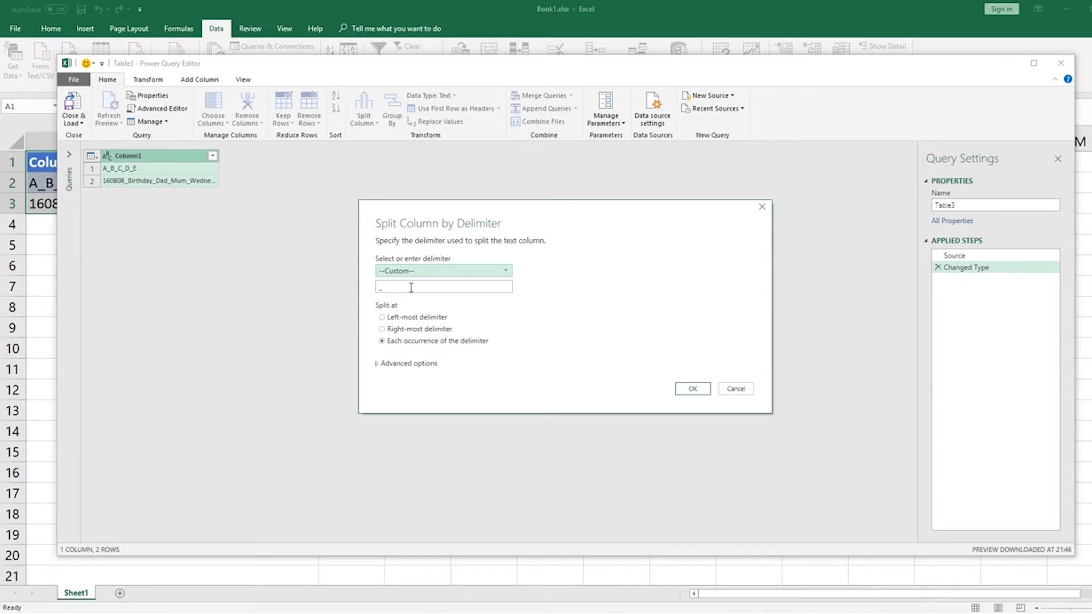
{"action": "left_click", "coordinate": [390, 287]}
{"action": "left_click", "coordinate": [462, 287]}
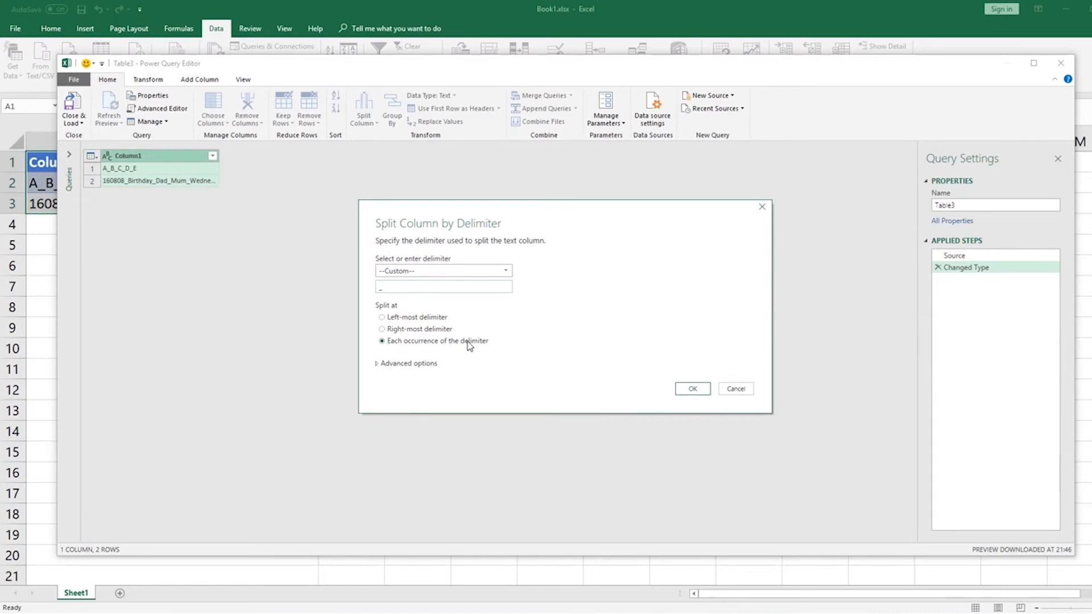
{"action": "left_click", "coordinate": [693, 389]}
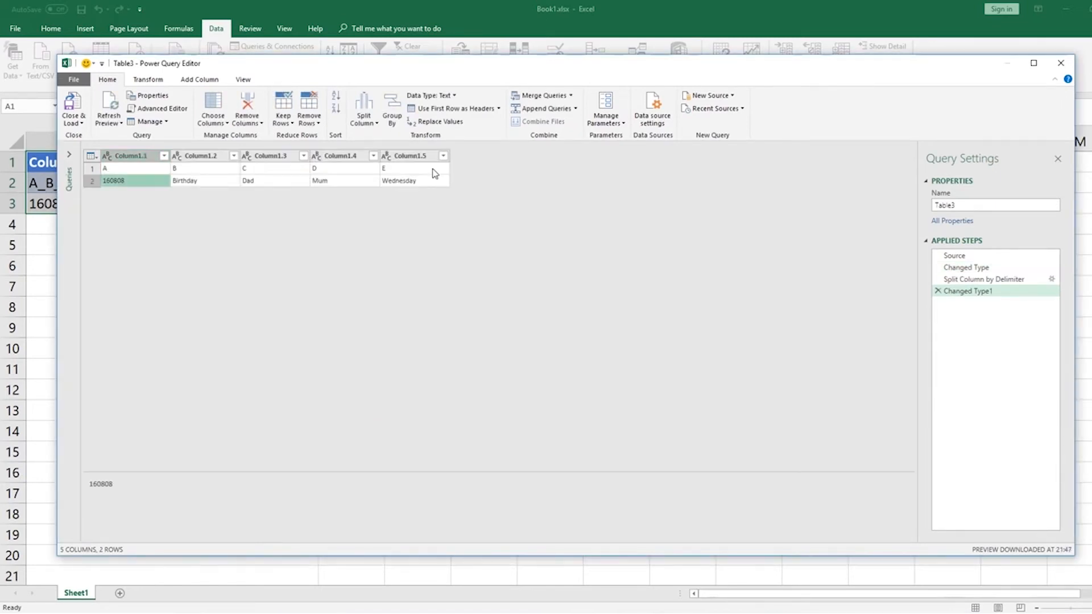
- Check the first-row values of the five split columns and load the query result into a new worksheet
{"action": "left_click", "coordinate": [433, 170]}
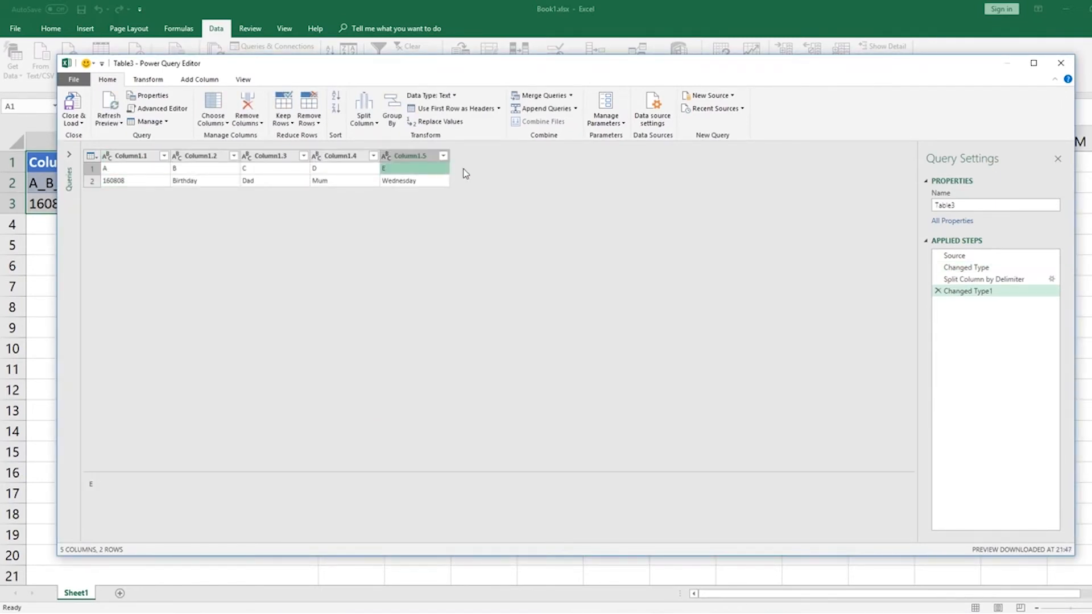
{"action": "left_click", "coordinate": [142, 169]}
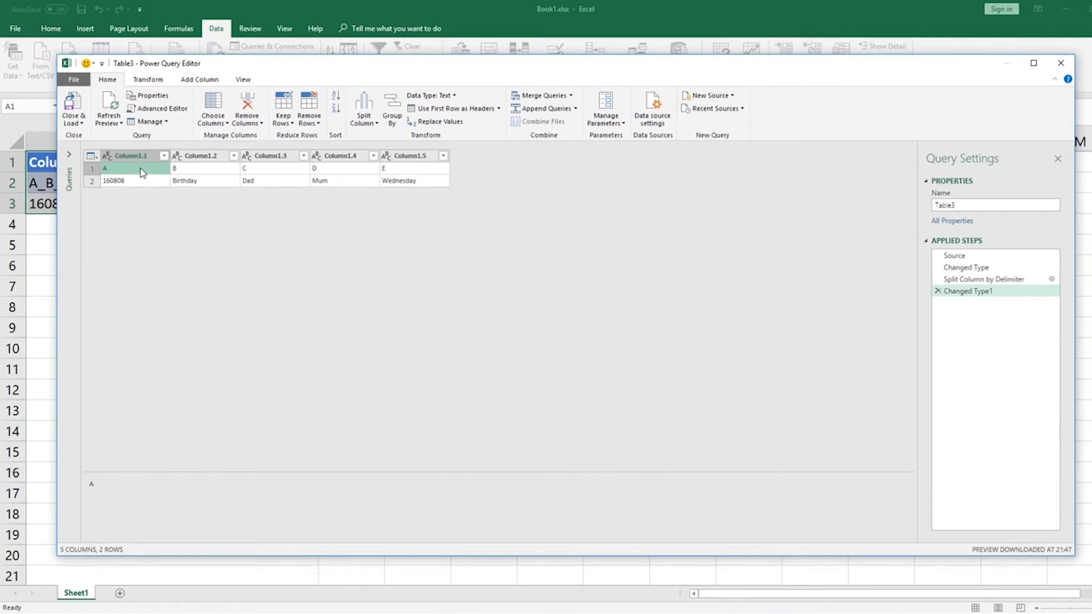
{"action": "left_click", "coordinate": [203, 170]}
{"action": "left_click", "coordinate": [270, 169]}
{"action": "left_click", "coordinate": [339, 169]}
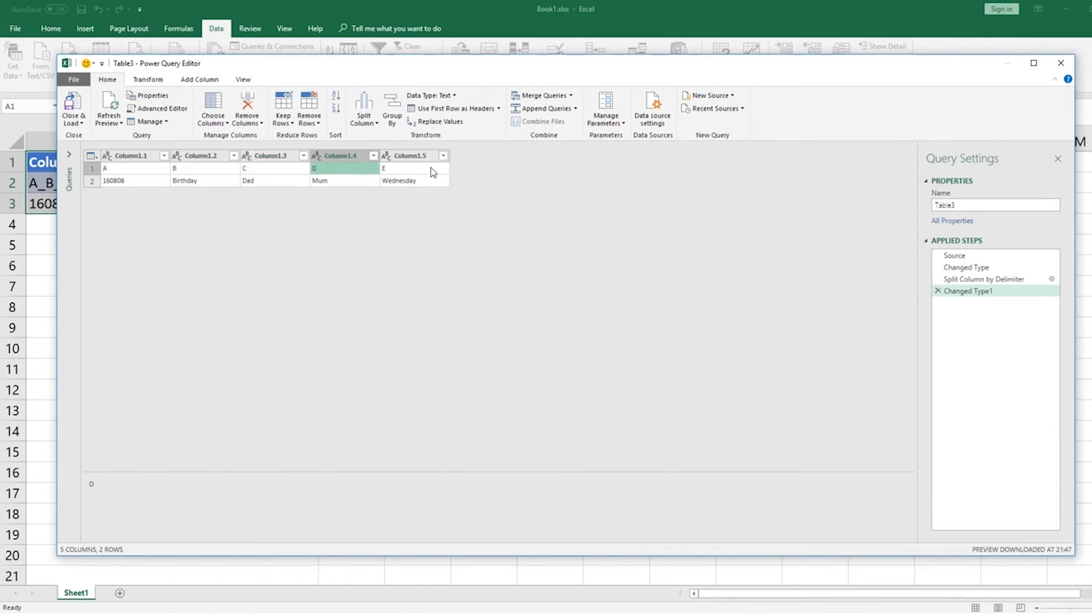
{"action": "left_click", "coordinate": [413, 170]}
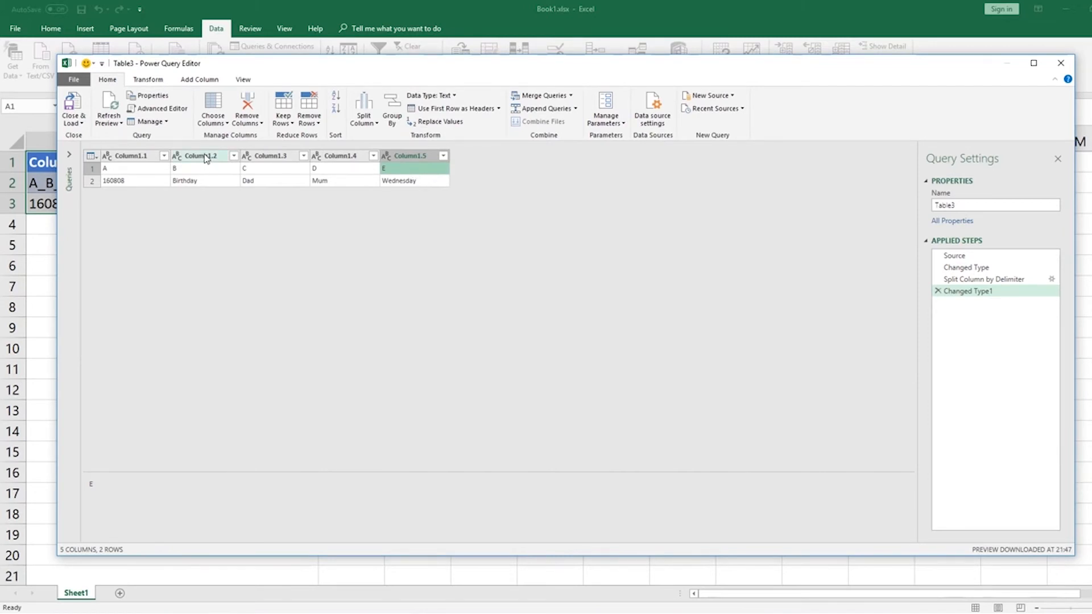
{"action": "left_click", "coordinate": [77, 102]}
{"action": "left_click", "coordinate": [31, 162]}
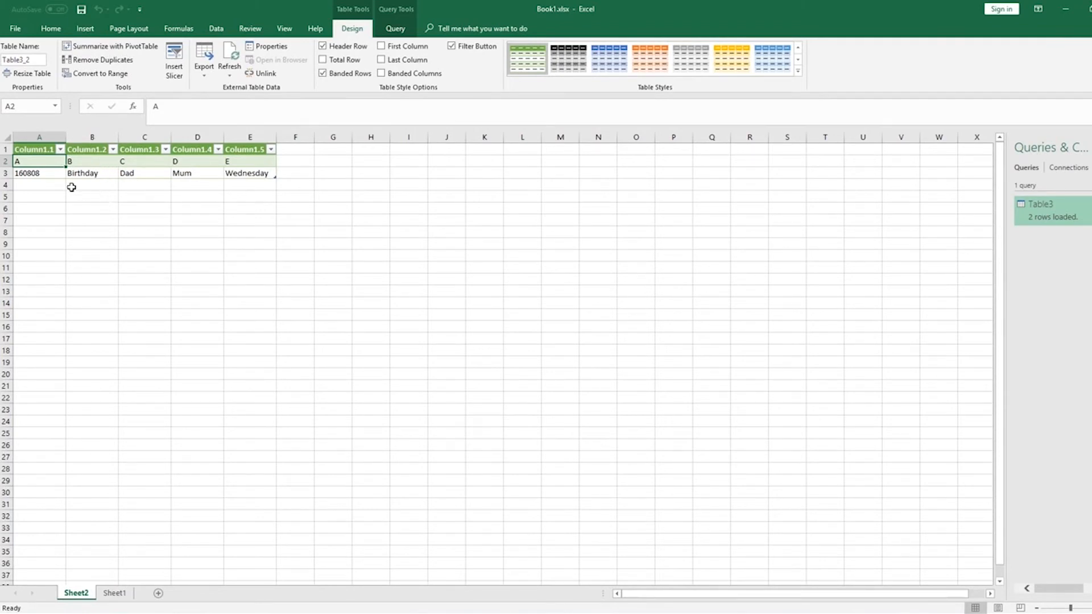
{"action": "left_click", "coordinate": [105, 165]}
{"action": "left_click", "coordinate": [250, 163]}
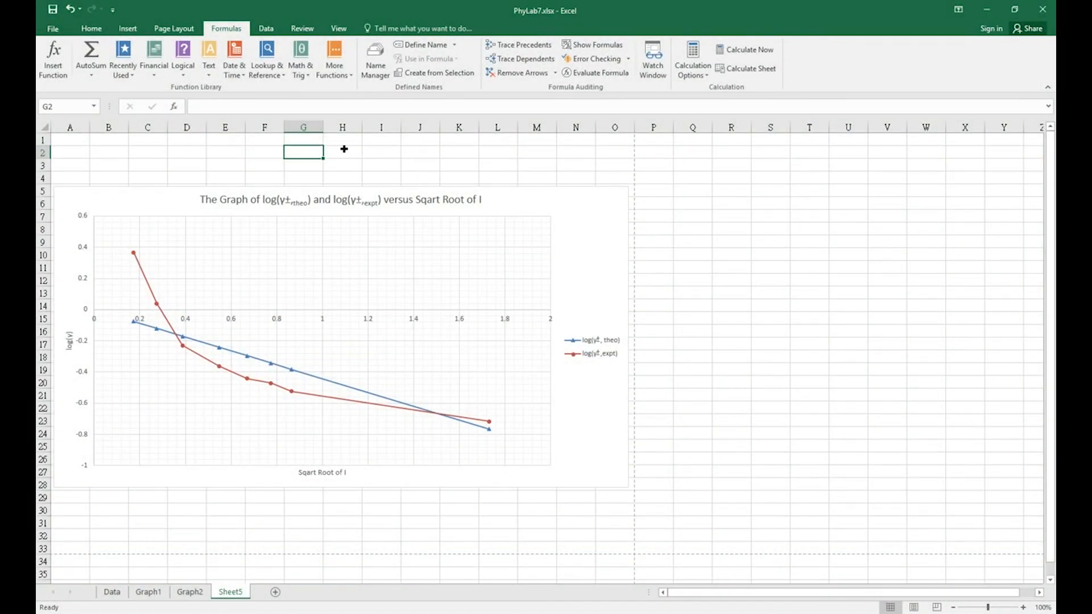
- Display Sheet5 of PhyLab7.xlsx in Page Layout view
{"action": "left_click", "coordinate": [398, 157]}
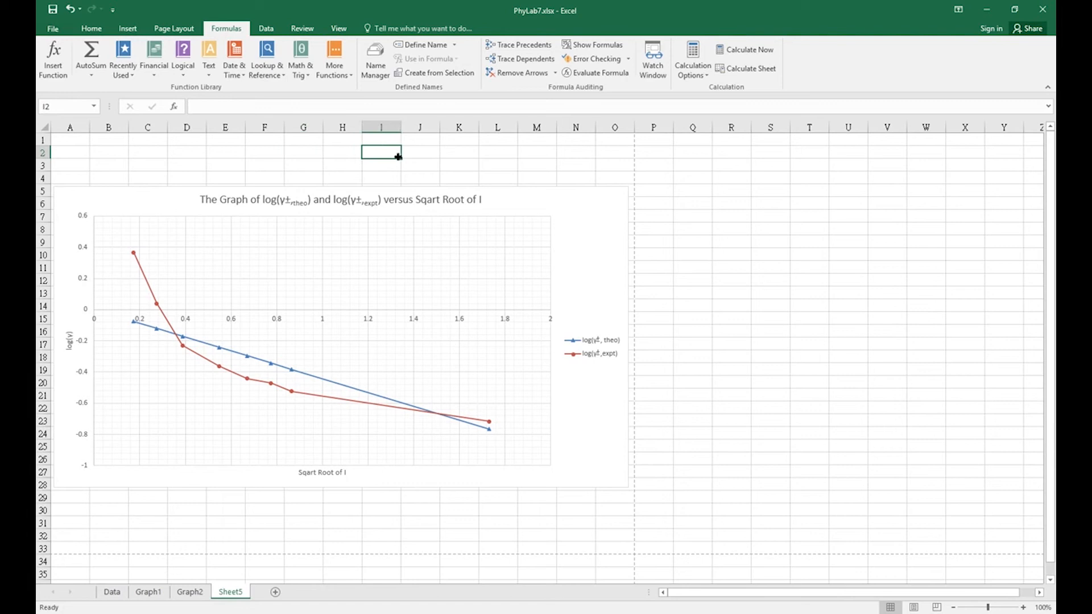
{"action": "left_click", "coordinate": [354, 144]}
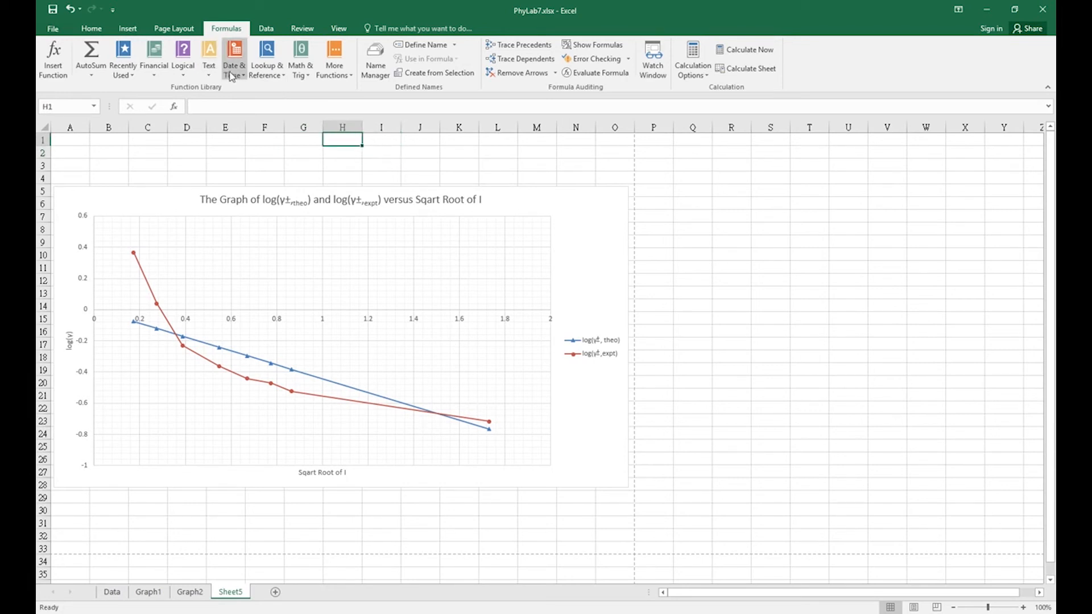
{"action": "left_click", "coordinate": [340, 29]}
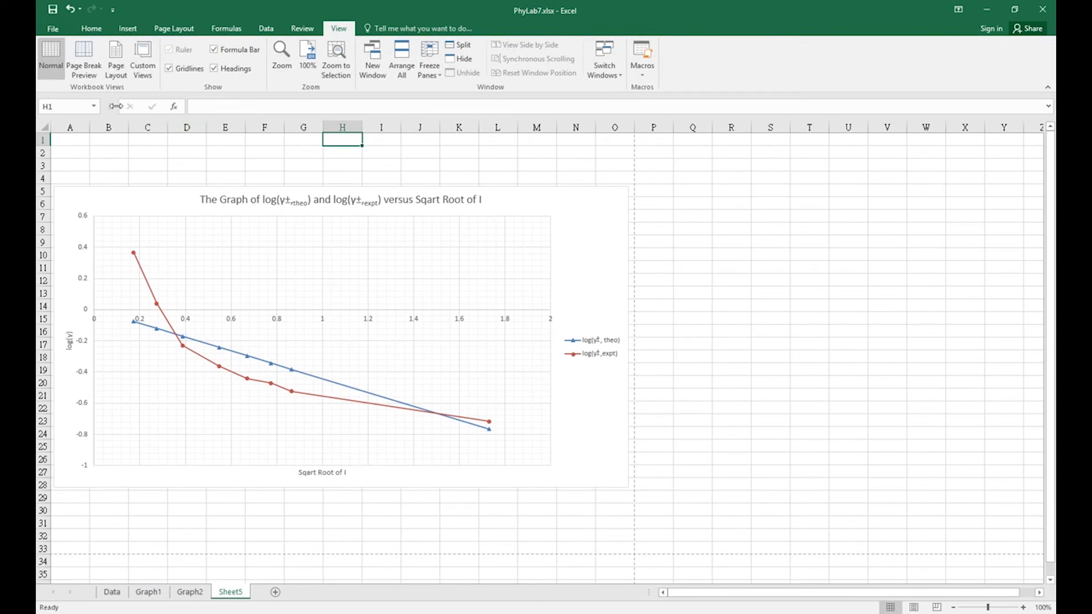
{"action": "left_click", "coordinate": [117, 68]}
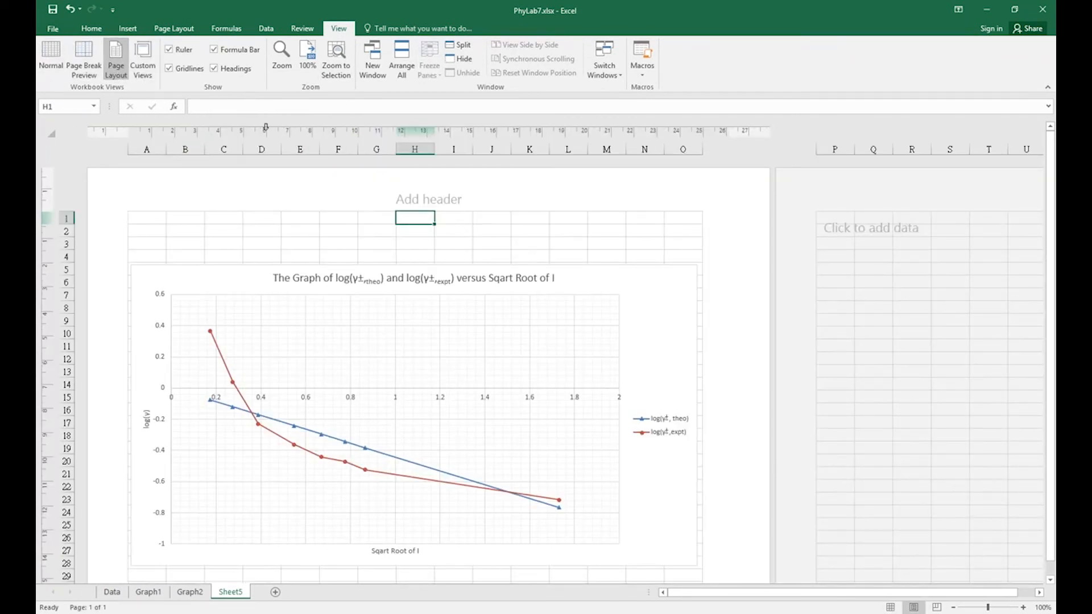
- Examine the page's centre footer and centre header sections around the graph without entering any content
{"action": "scroll", "coordinate": [592, 414], "scroll_direction": "down", "scroll_amount": 2}
{"action": "left_click", "coordinate": [456, 554]}
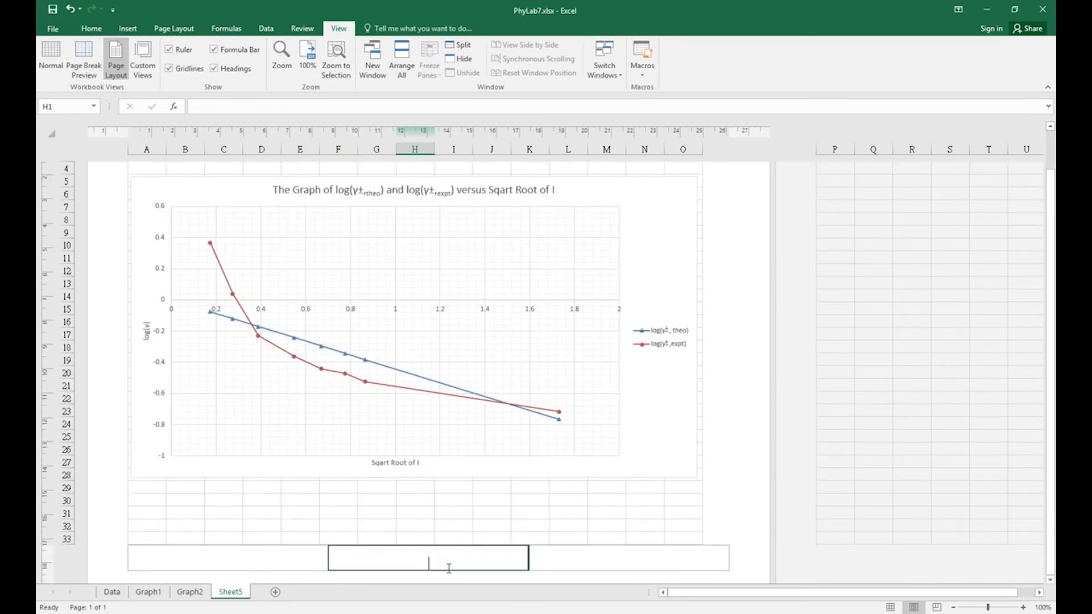
{"action": "left_click", "coordinate": [437, 208]}
{"action": "scroll", "coordinate": [447, 211], "scroll_direction": "up", "scroll_amount": 2}
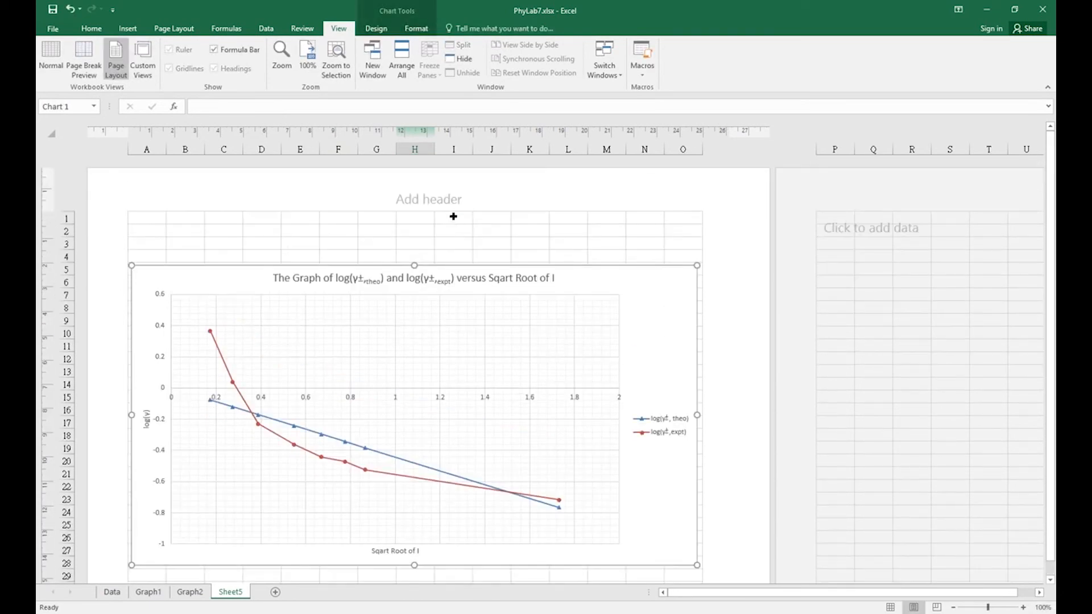
{"action": "left_click", "coordinate": [426, 193]}
{"action": "left_click_drag", "start_coordinate": [441, 576], "coordinate": [426, 576]}
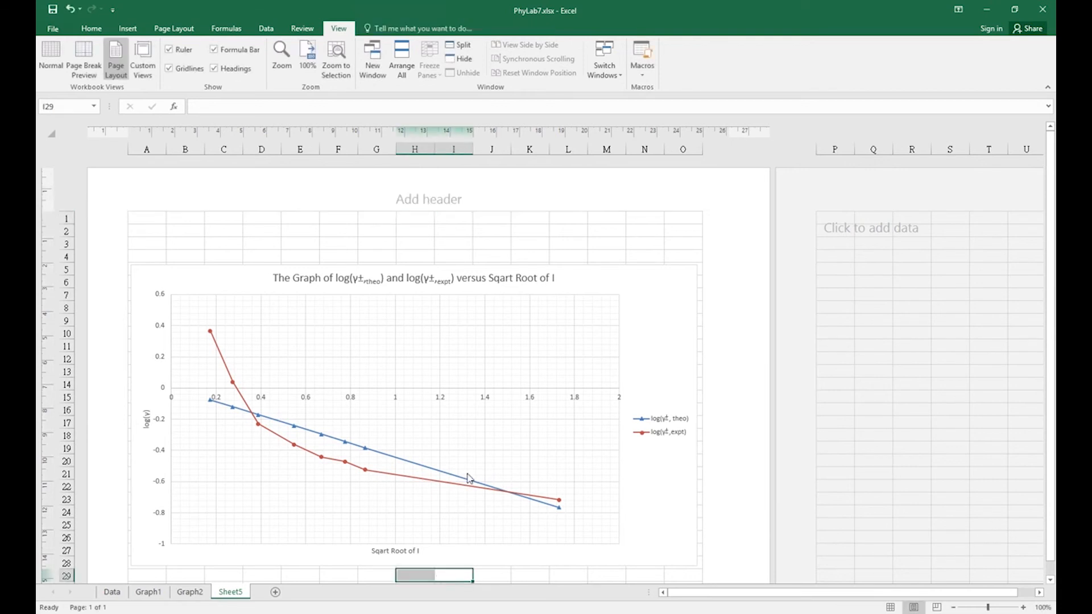
{"action": "left_click", "coordinate": [435, 196]}
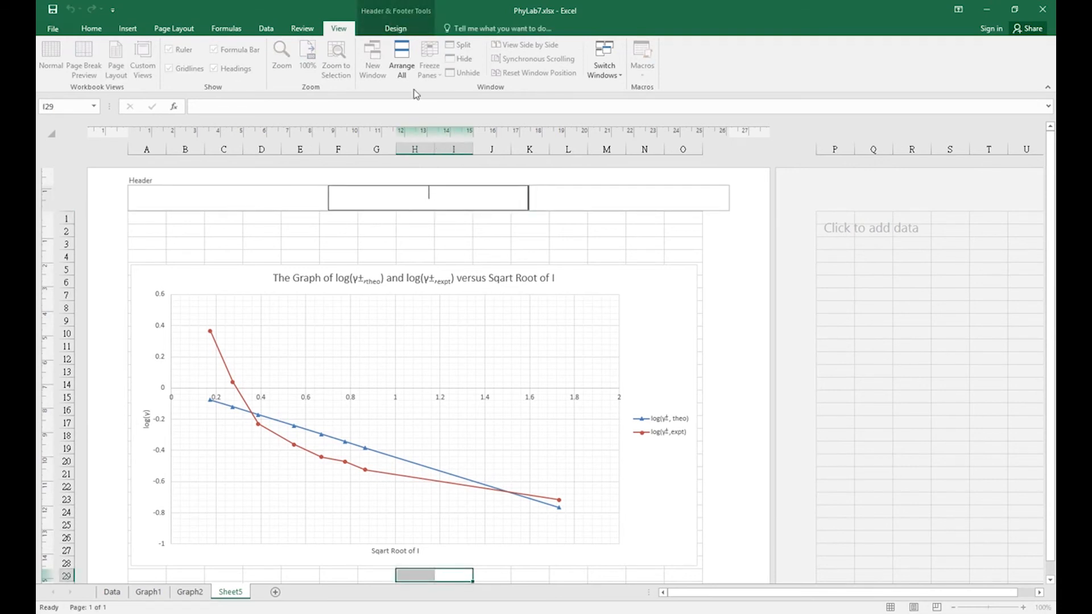
{"action": "left_click", "coordinate": [795, 390]}
- Insert the page number element into the centre footer section of Sheet5 and check the page's header and footer
{"action": "scroll", "coordinate": [737, 387], "scroll_direction": "down", "scroll_amount": 2}
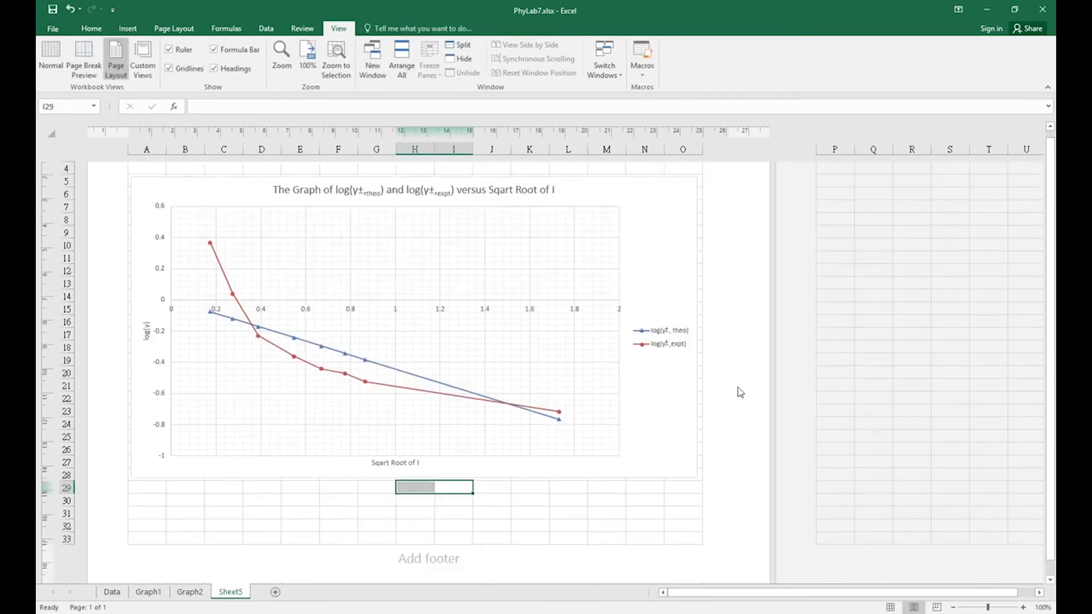
{"action": "scroll", "coordinate": [739, 392], "scroll_direction": "down", "scroll_amount": 1}
{"action": "left_click", "coordinate": [425, 522]}
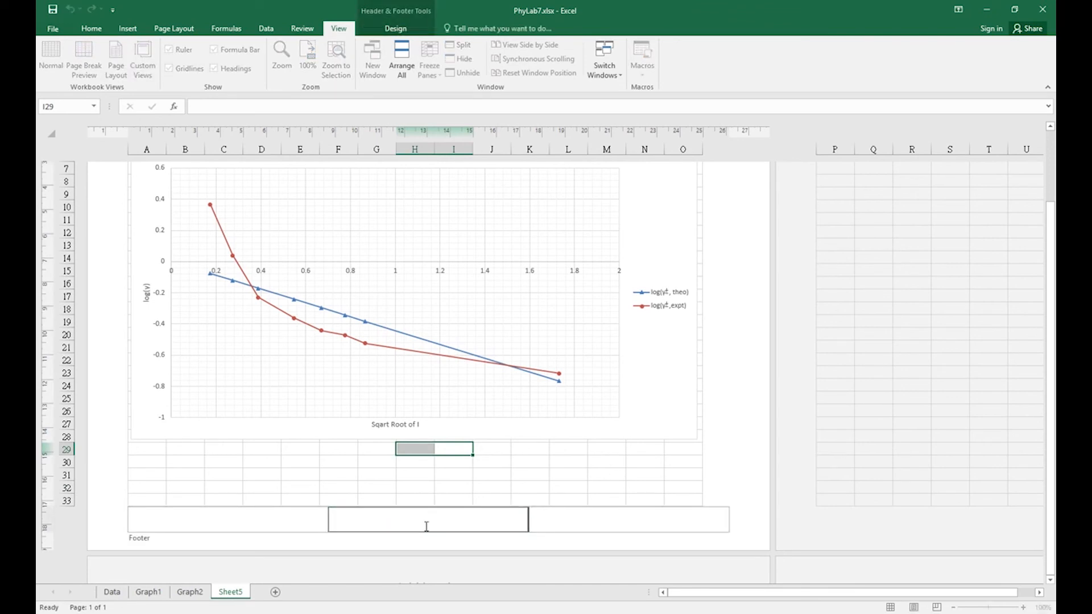
{"action": "left_click", "coordinate": [393, 30]}
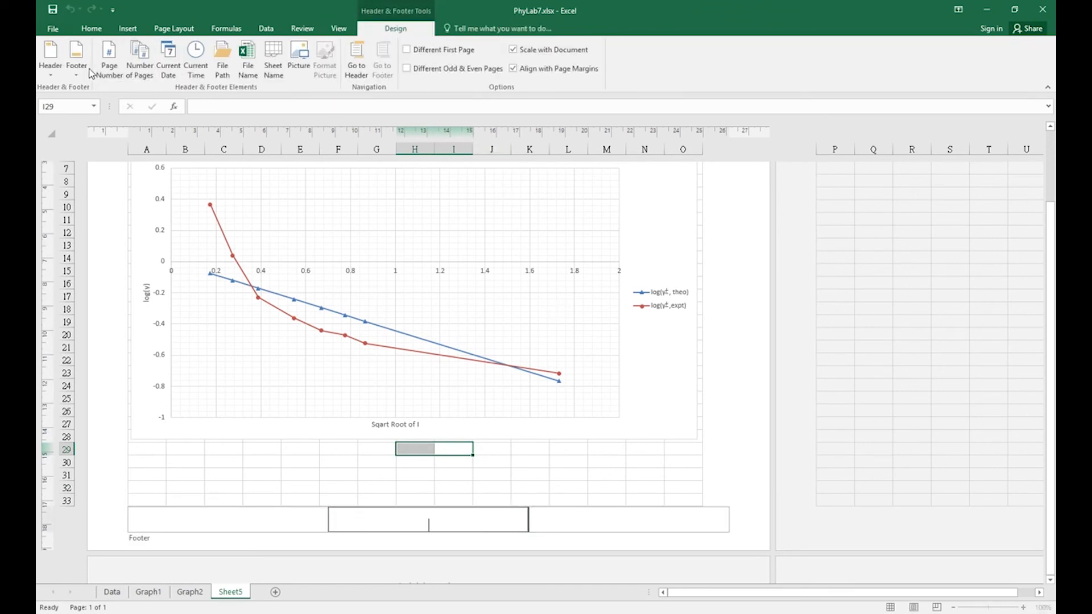
{"action": "left_click", "coordinate": [110, 67]}
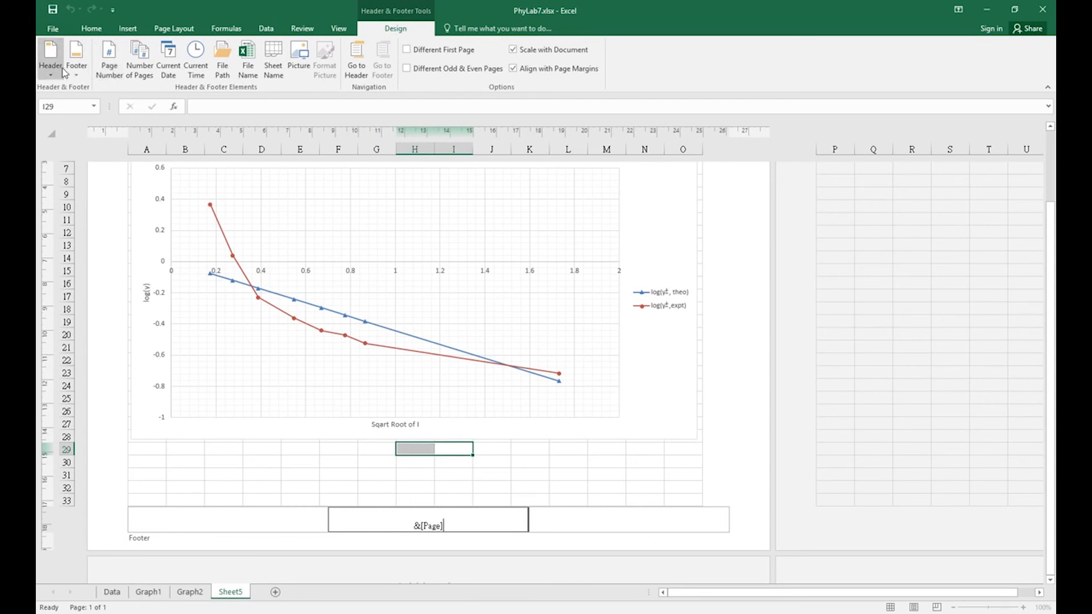
{"action": "left_click", "coordinate": [752, 289]}
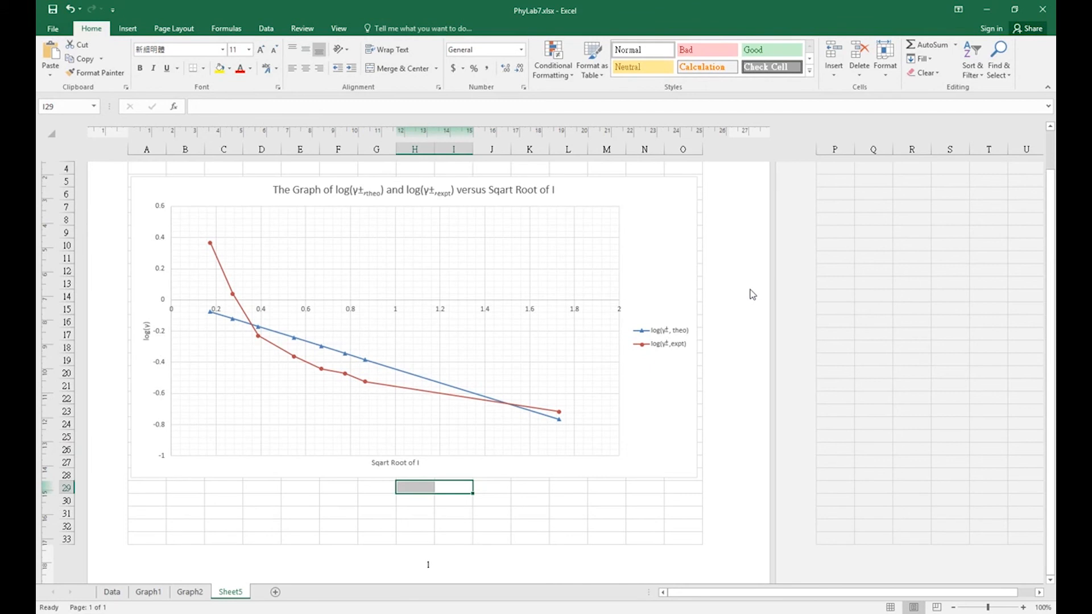
{"action": "scroll", "coordinate": [749, 289], "scroll_direction": "up", "scroll_amount": 2}
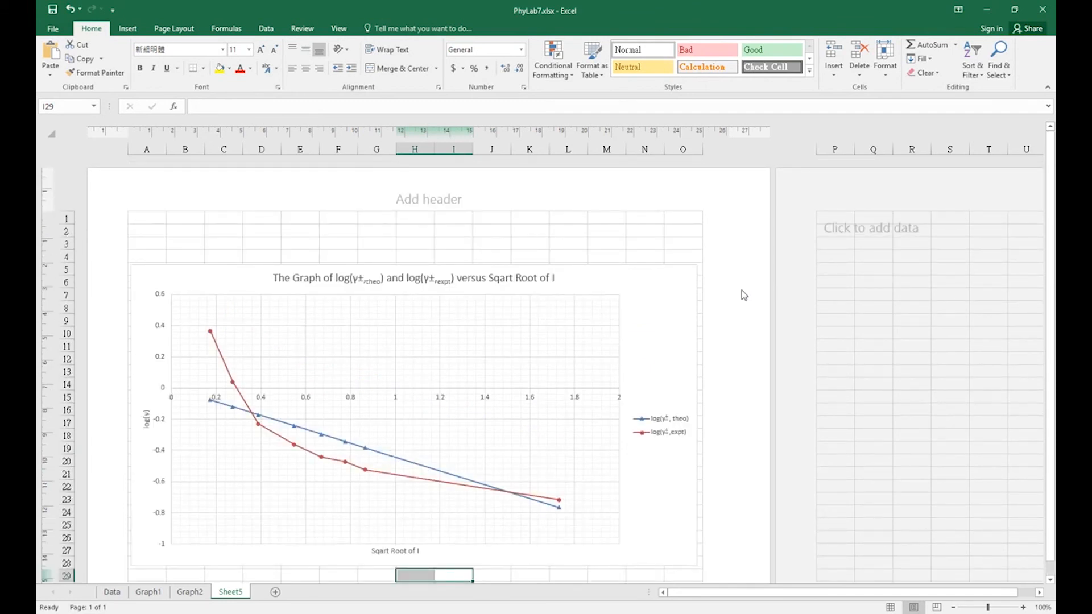
{"action": "scroll", "coordinate": [742, 290], "scroll_direction": "down", "scroll_amount": 2}
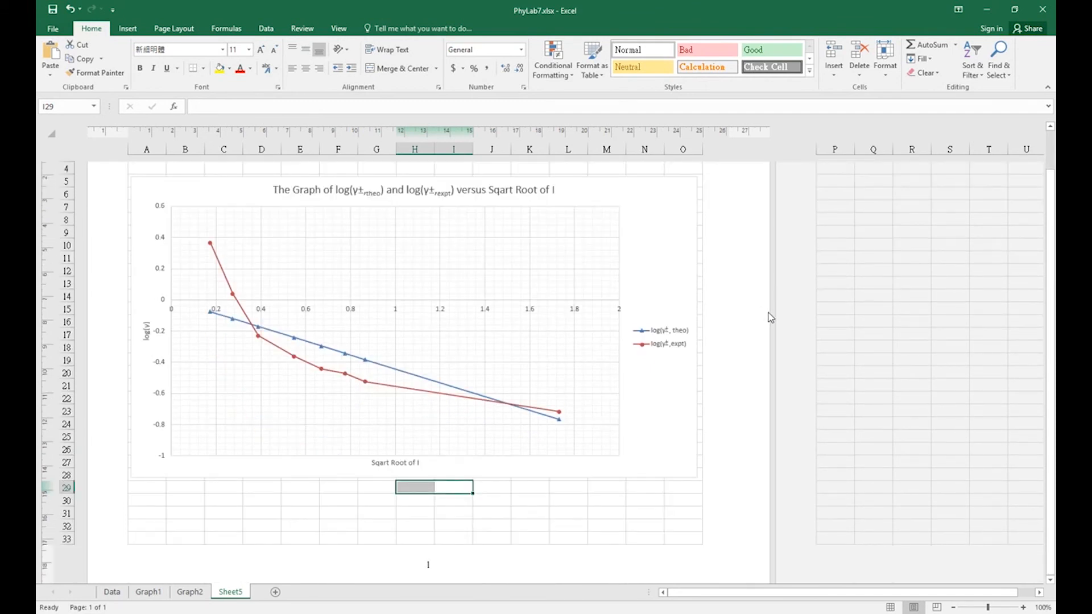